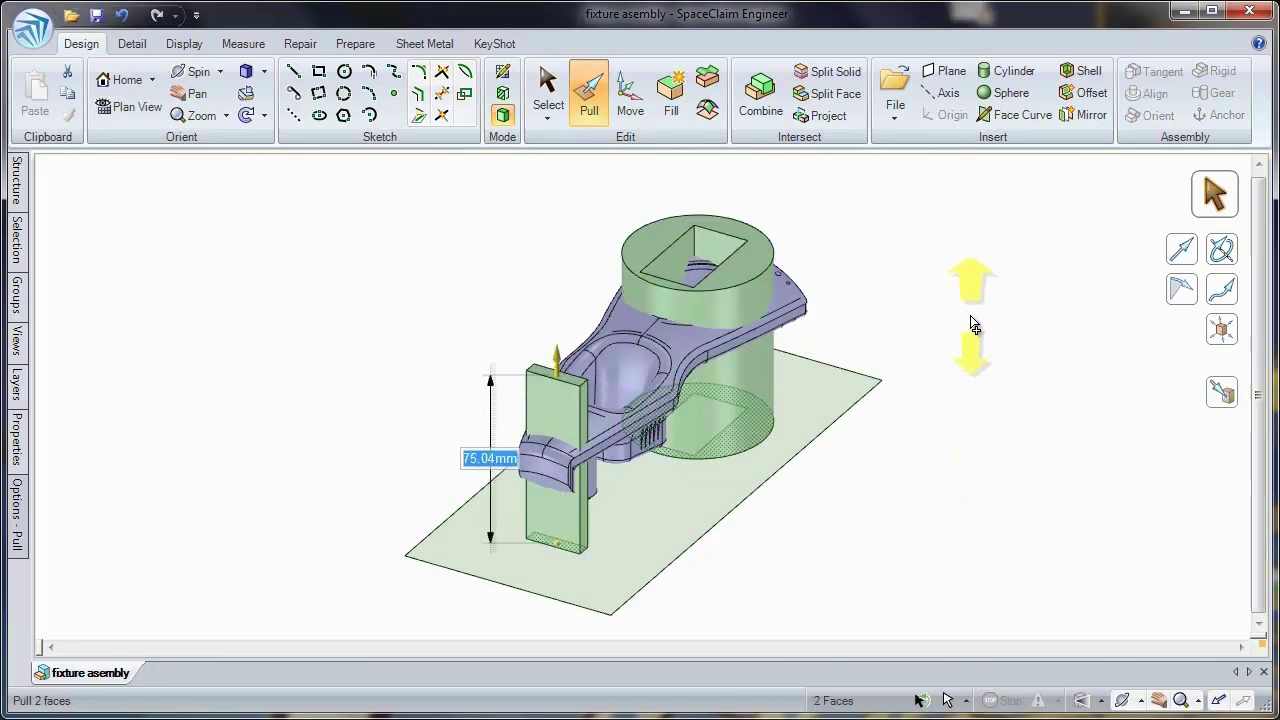
Pull the sketched faces into solids and cut away the unwanted region with Combine
key(i)
click(800, 310)
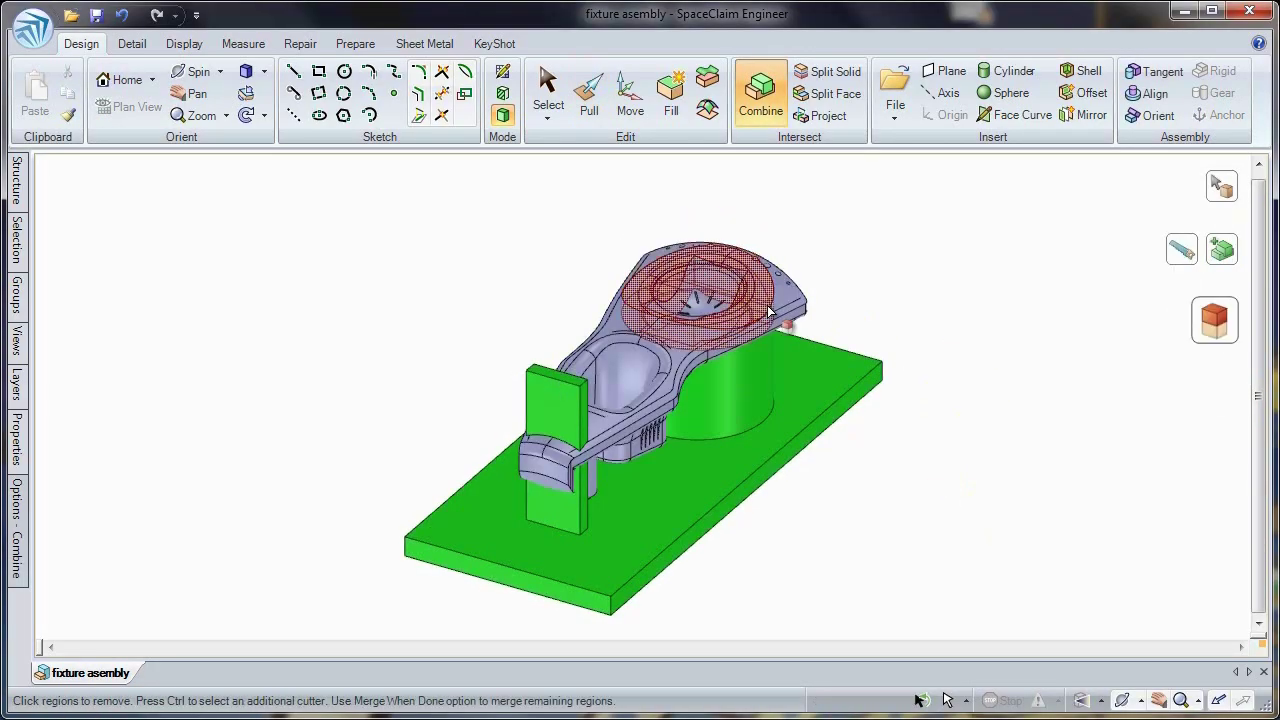
click(578, 443)
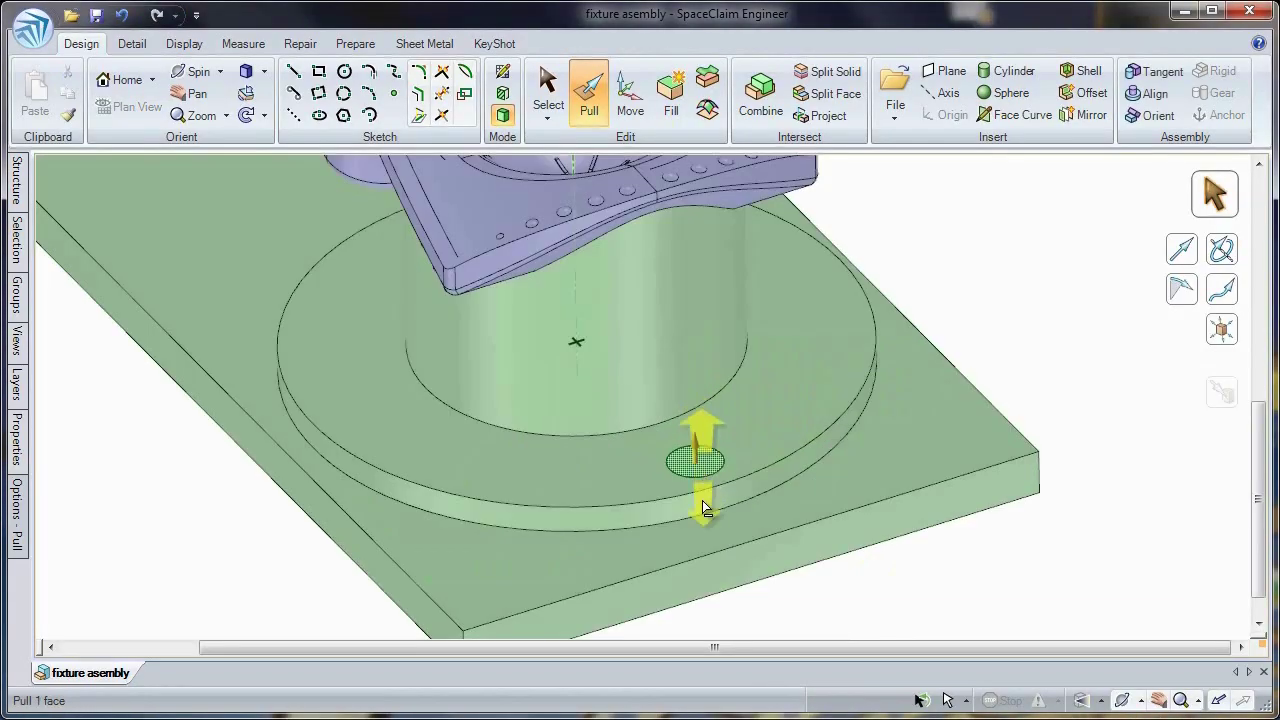
Copy the hole 30° around the flange and align a TraceParts socket-head screw into it
key(m)
drag(548, 268, 577, 272)
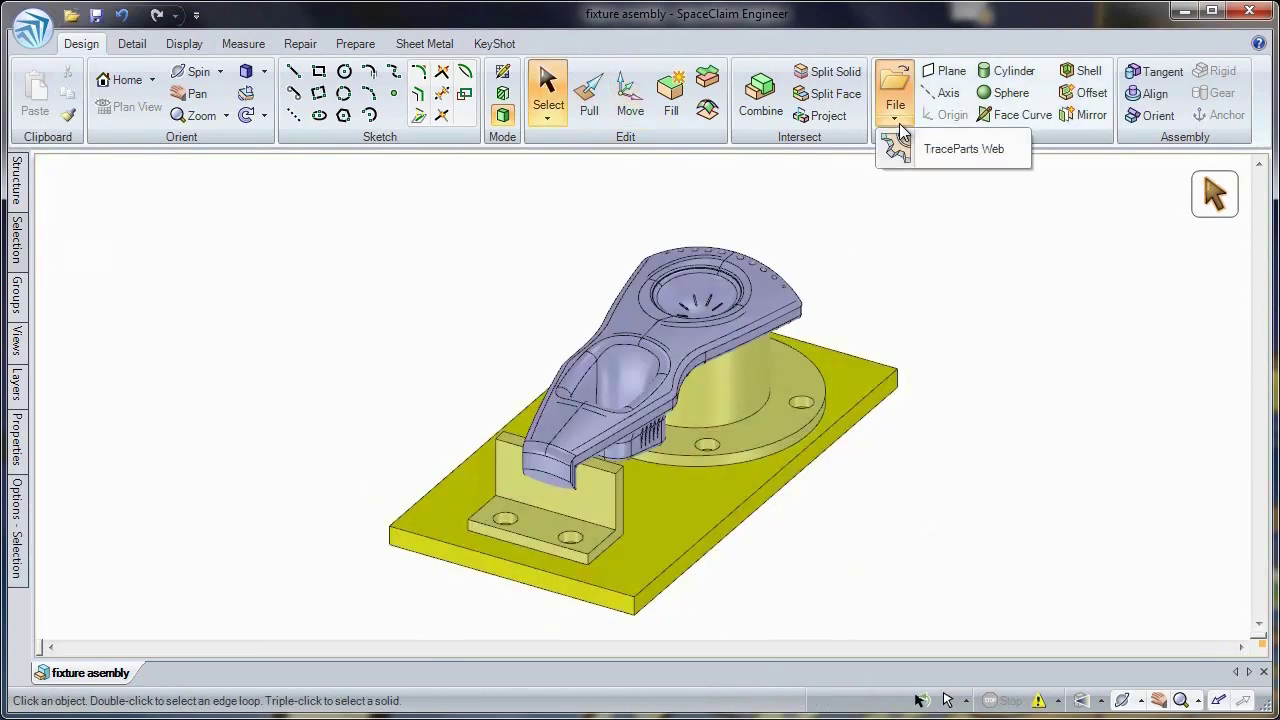
click(940, 149)
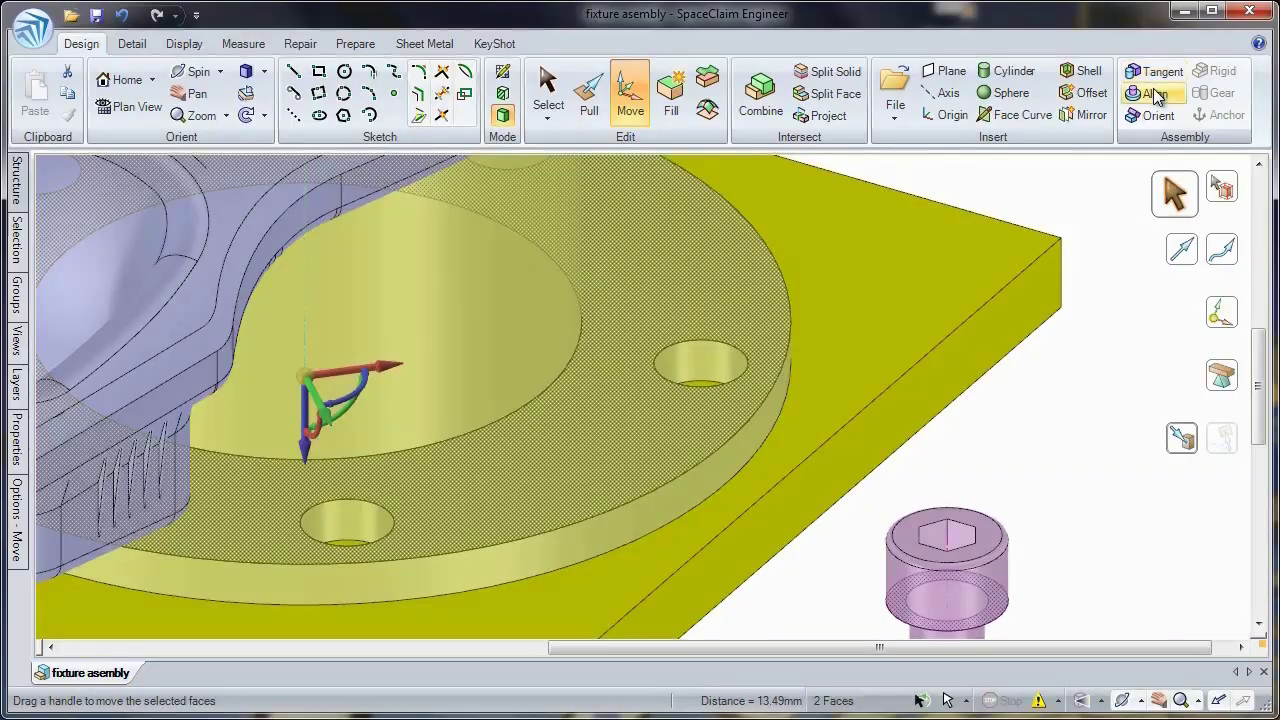
click(1150, 95)
key(h)
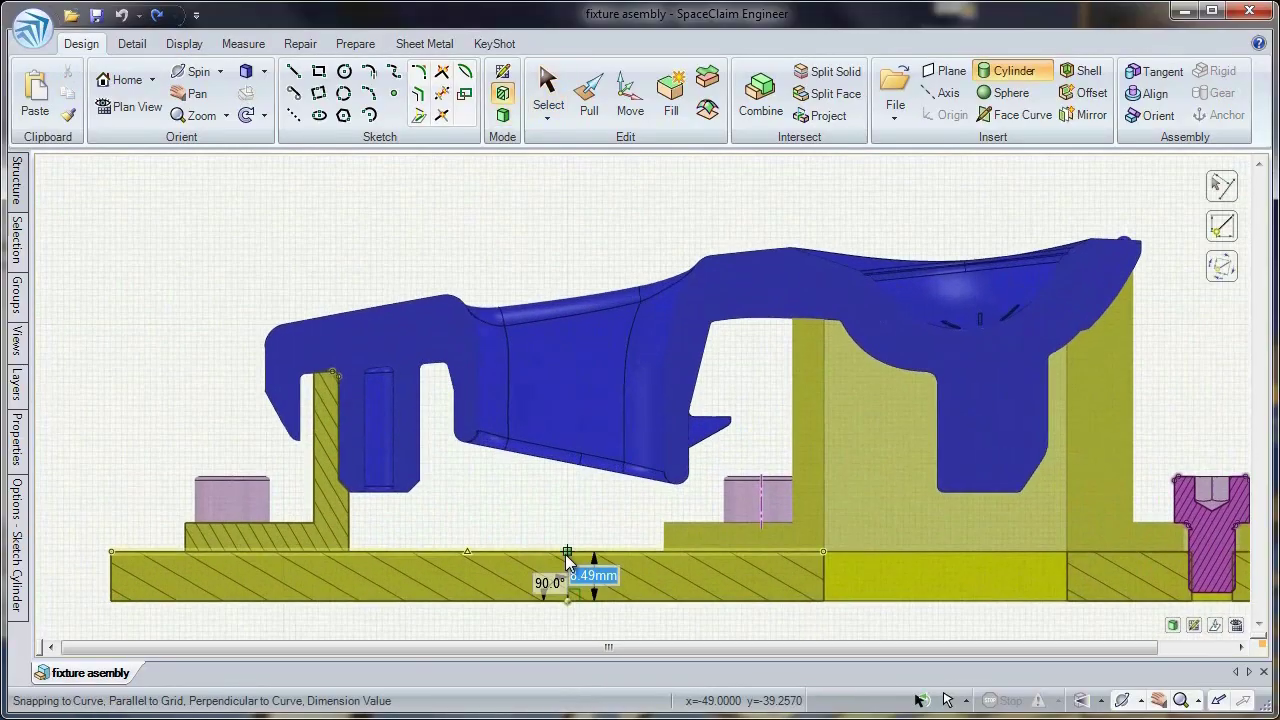
Create the tall stud cylinder from the base plate and a horizontal clamp block on it
click(590, 552)
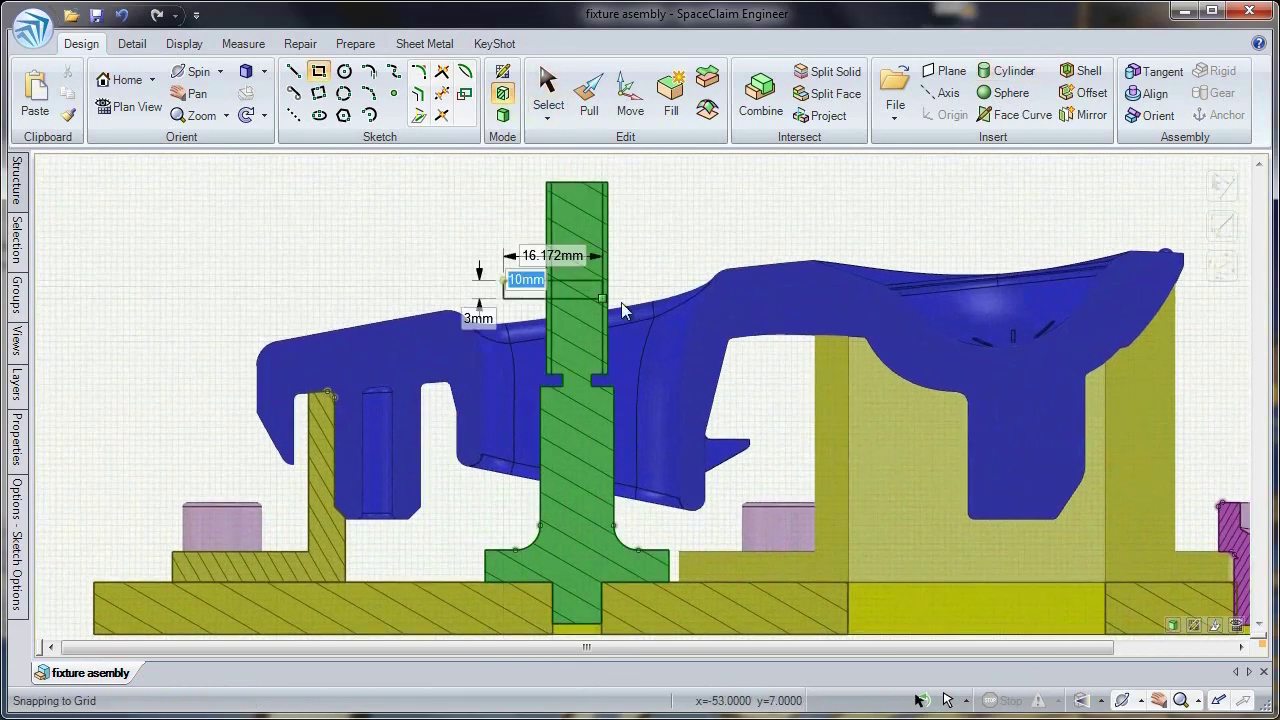
click(621, 302)
key(h)
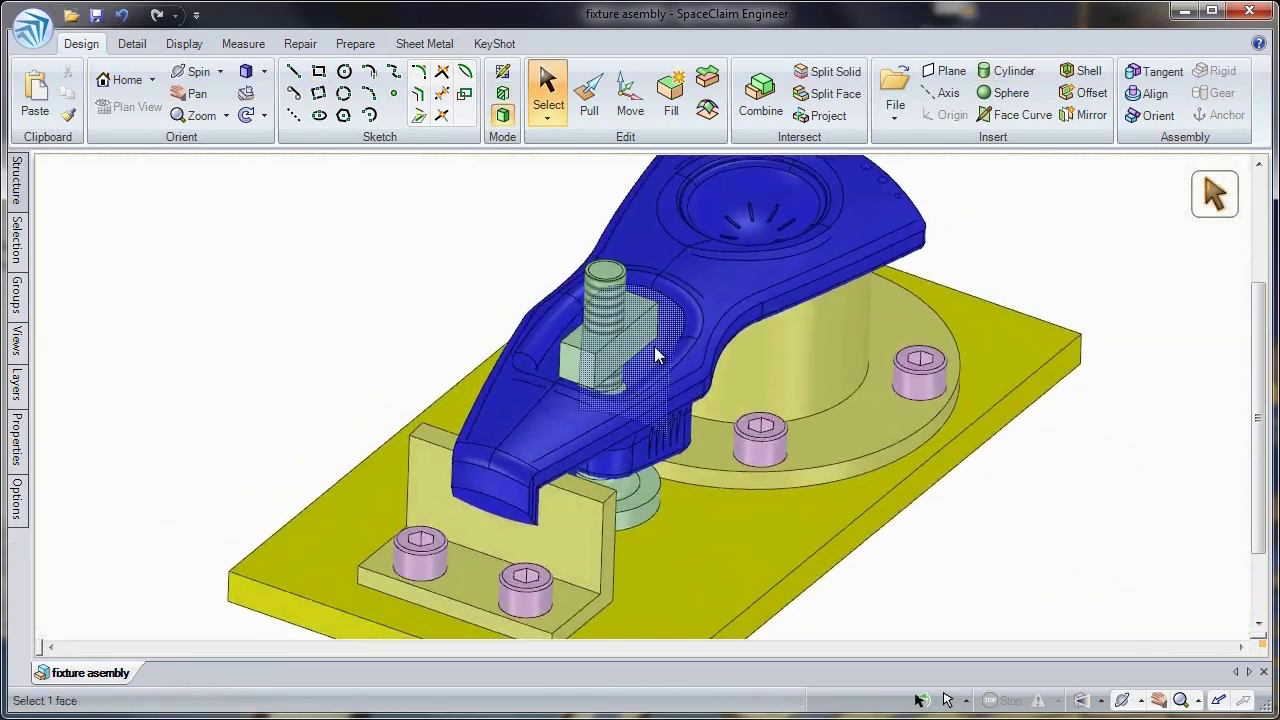
Slide the clamp block along the stud to 11.82mm
click(654, 346)
key(m)
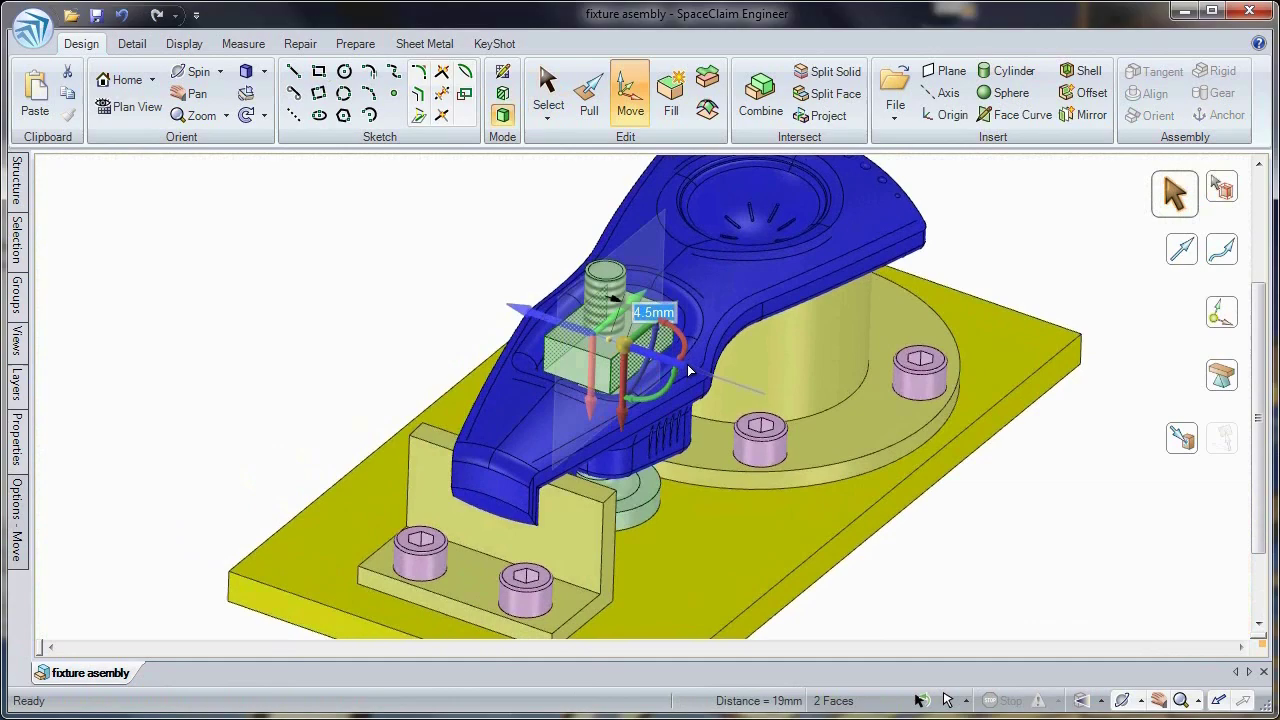
drag(689, 371, 714, 381)
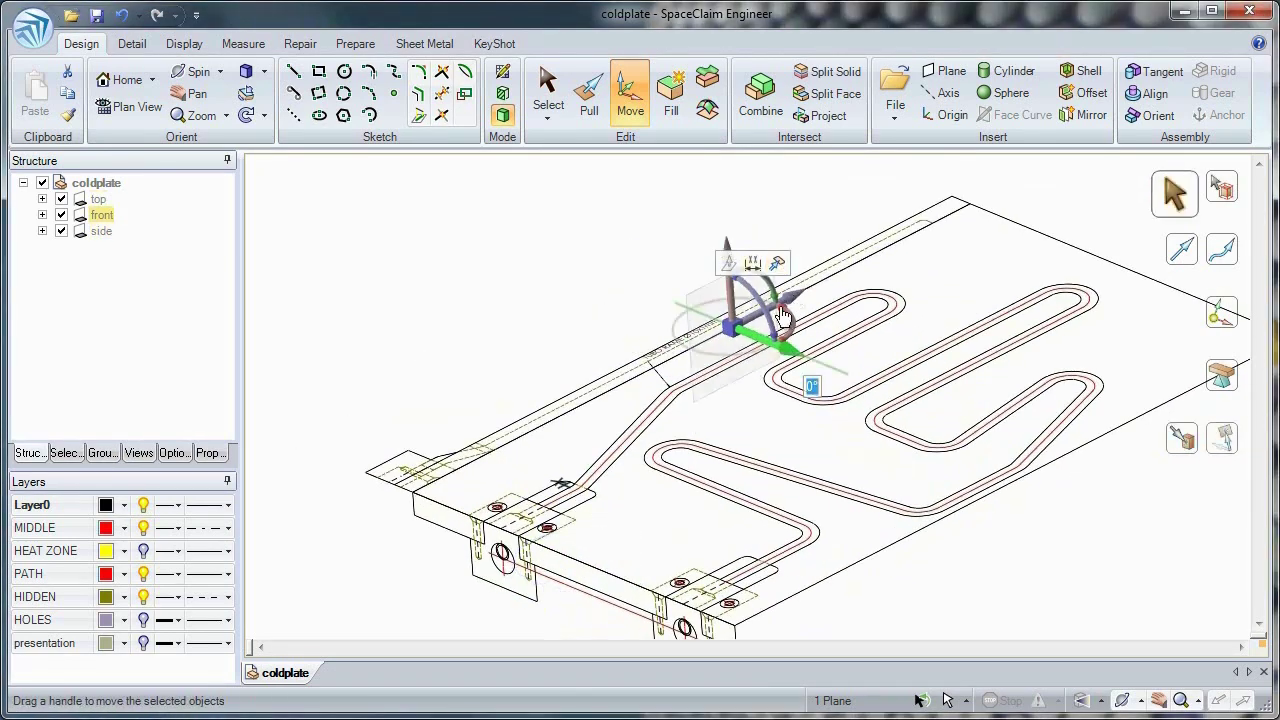
Thicken the coldplate's top surface into a solid plate
key(s)
click(734, 480)
key(p)
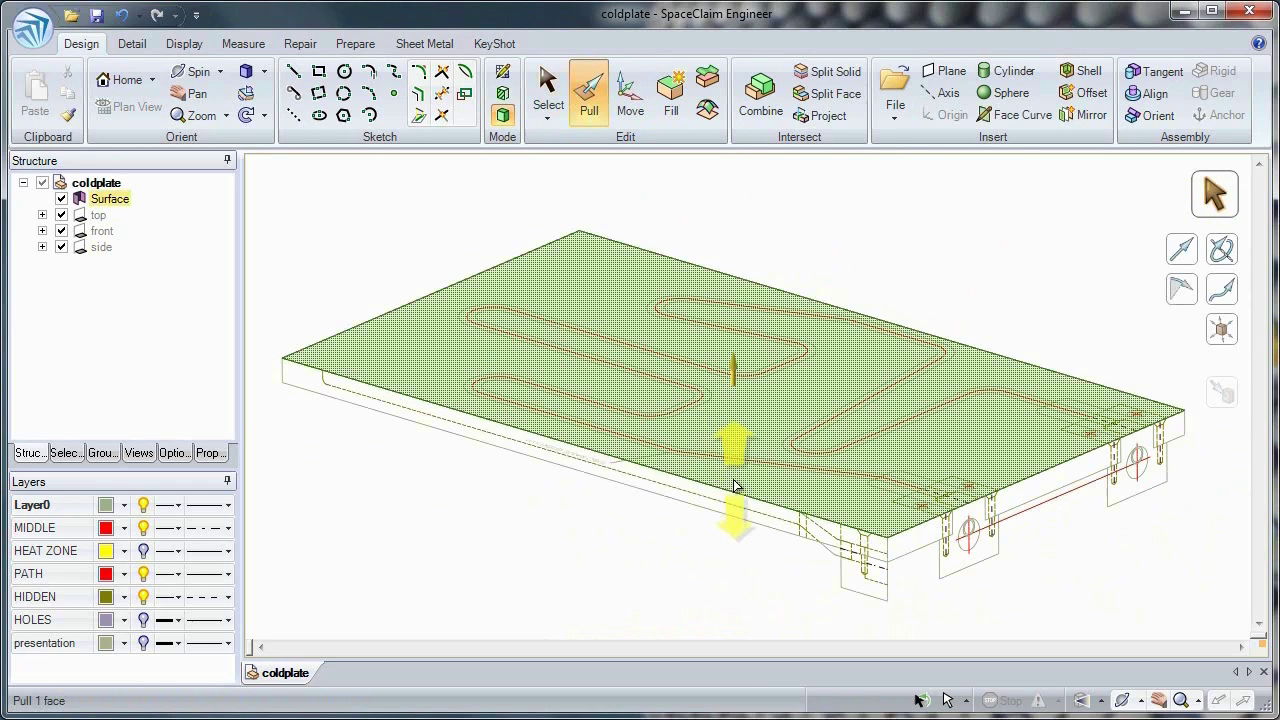
click(908, 563)
scroll(1006, 420, up, 5)
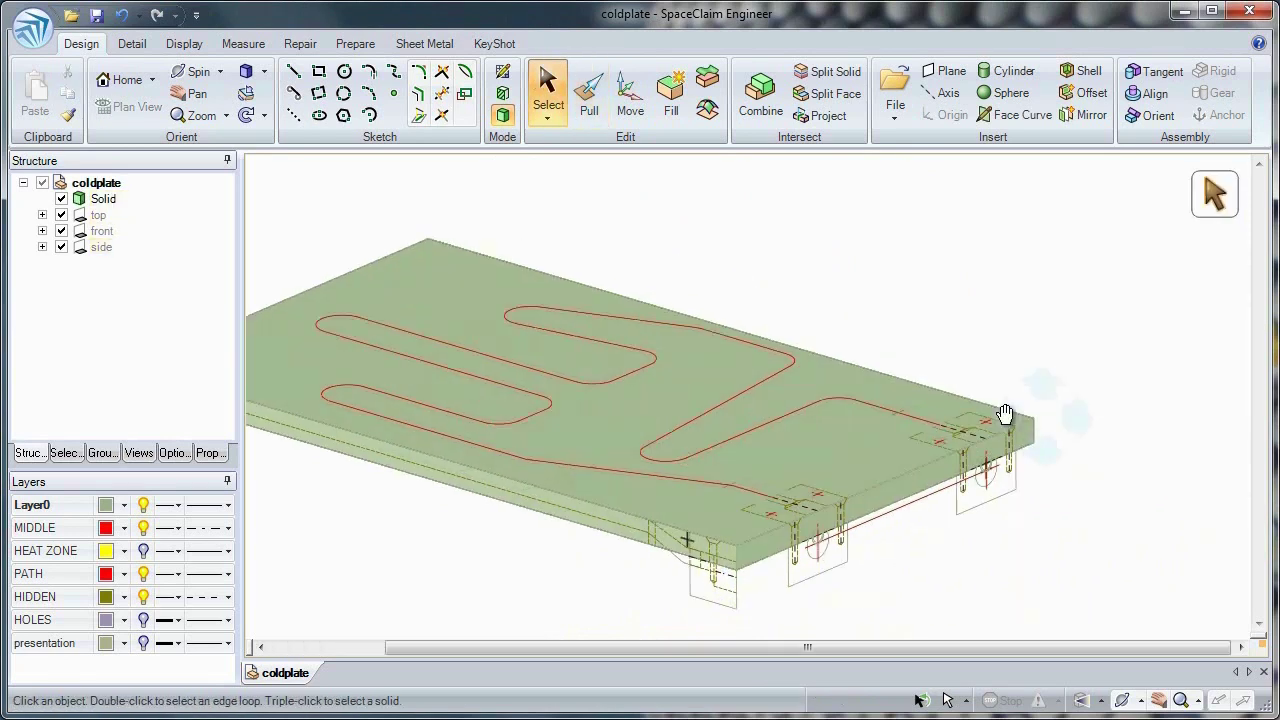
Pull the corner slot face deeper into the plate
key(p)
click(717, 403)
click(717, 403)
drag(709, 434, 714, 510)
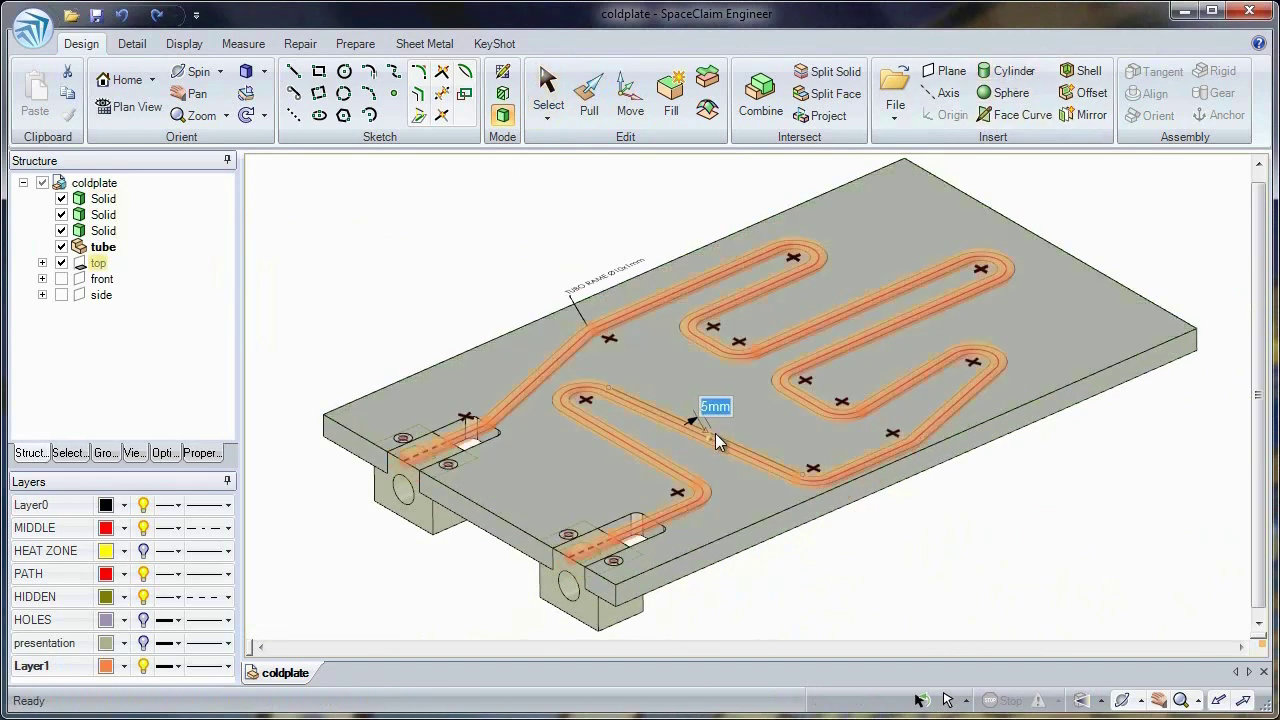
Sweep the tube profile along the path into a solid and lift it off the plate
click(715, 433)
key(x)
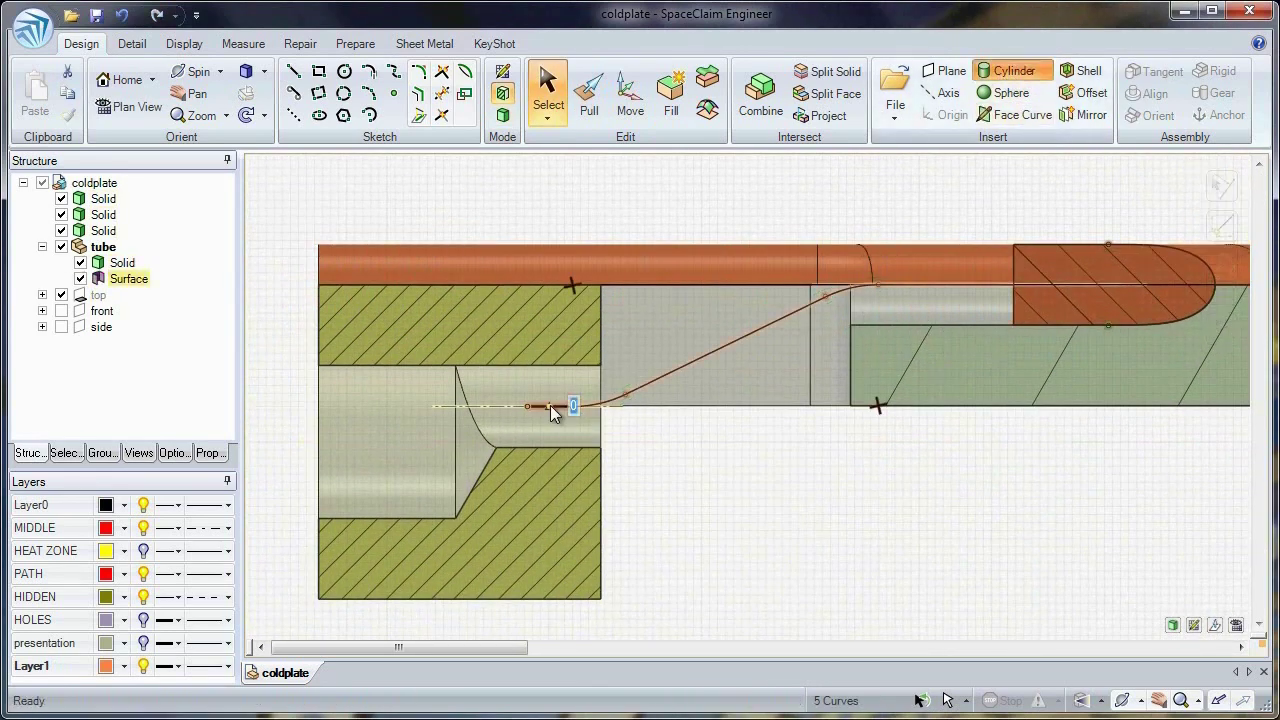
drag(550, 405, 1016, 324)
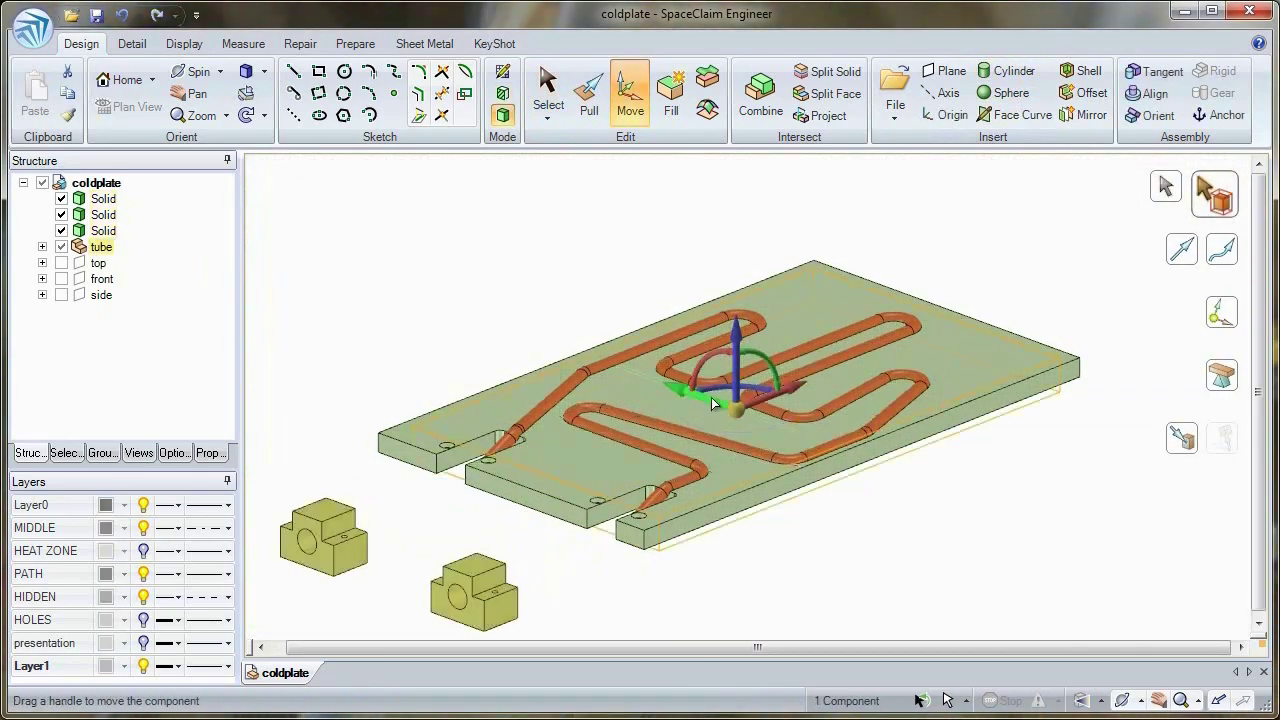
drag(711, 397, 712, 230)
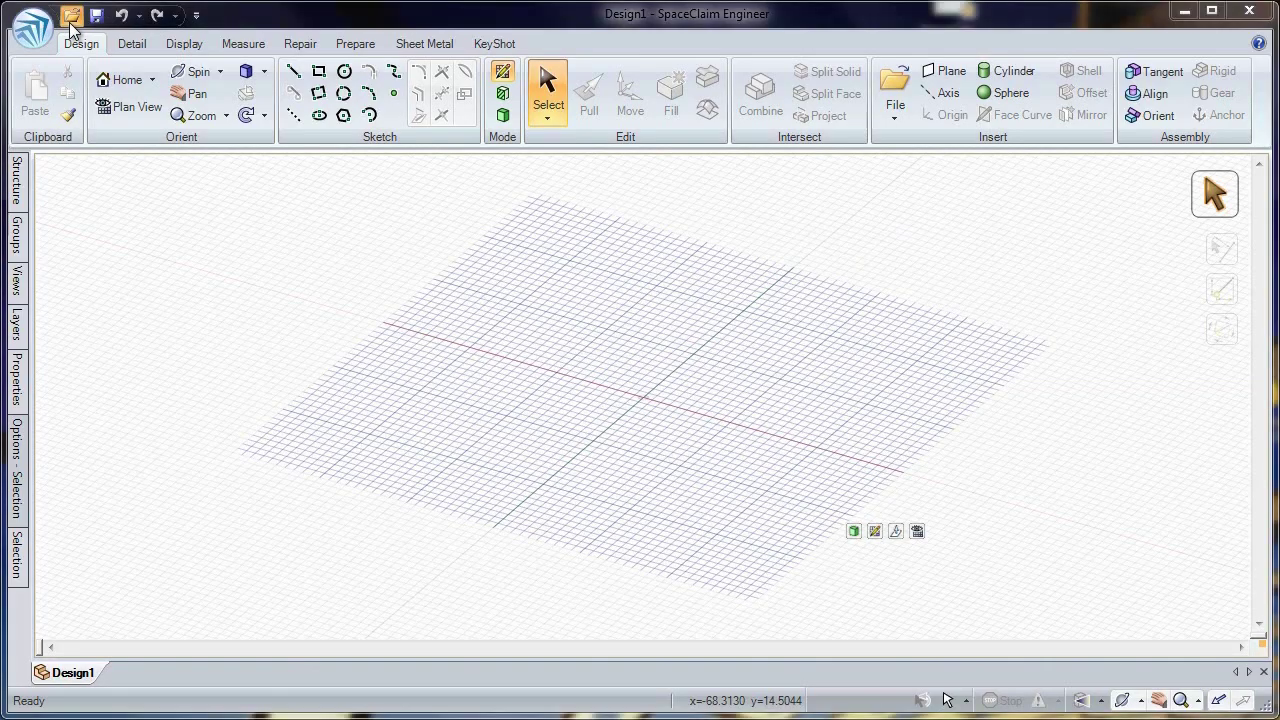
Open the STEP file 04502316.stp
click(71, 17)
click(531, 408)
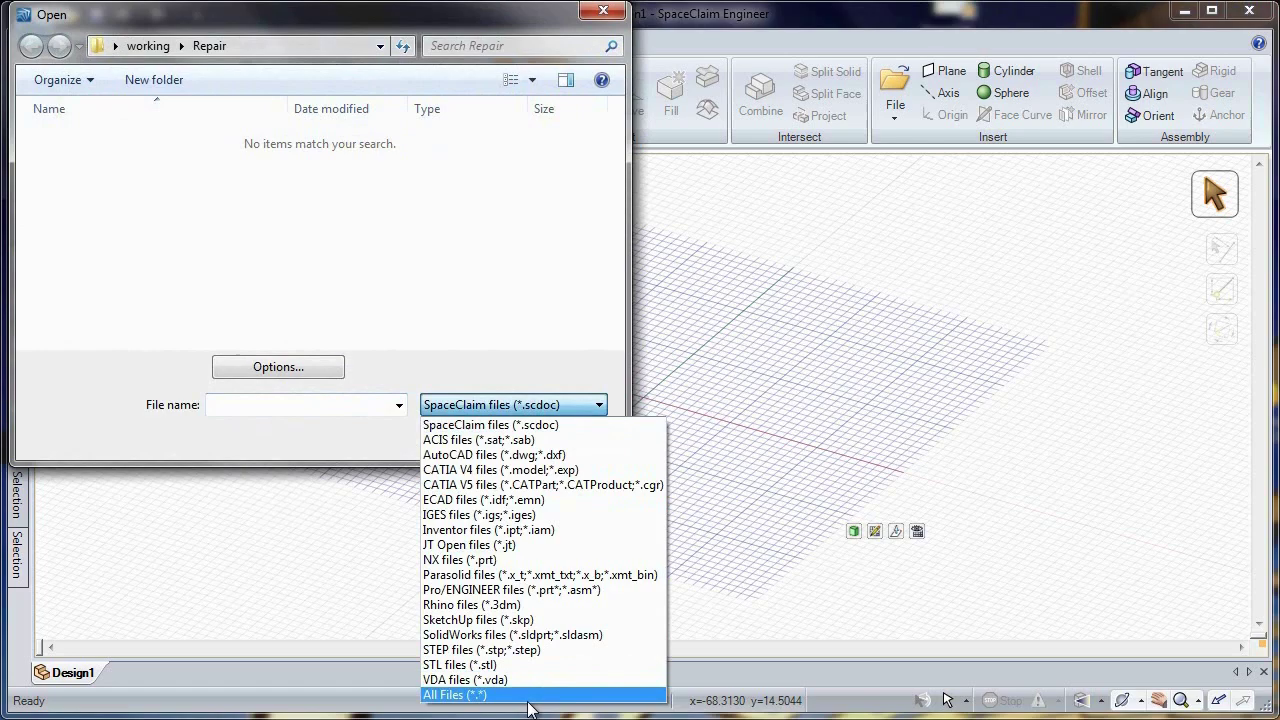
click(530, 651)
click(100, 138)
click(471, 470)
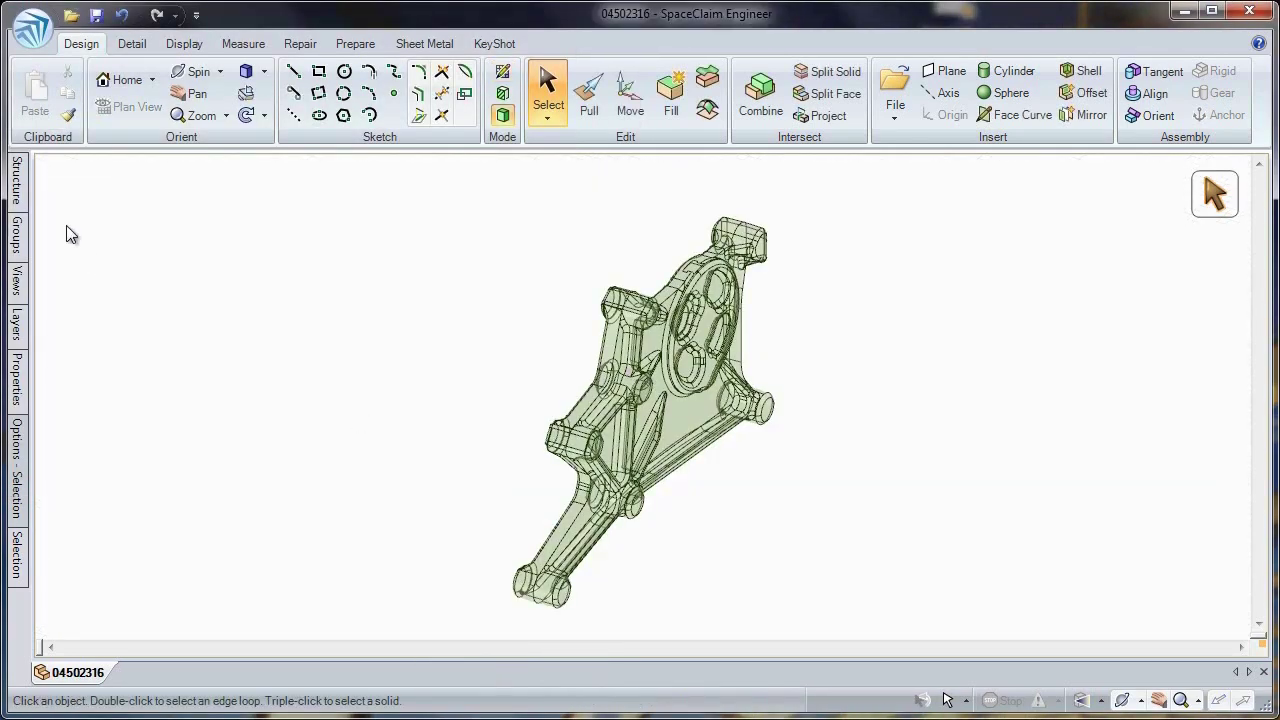
mouse_move(20, 180)
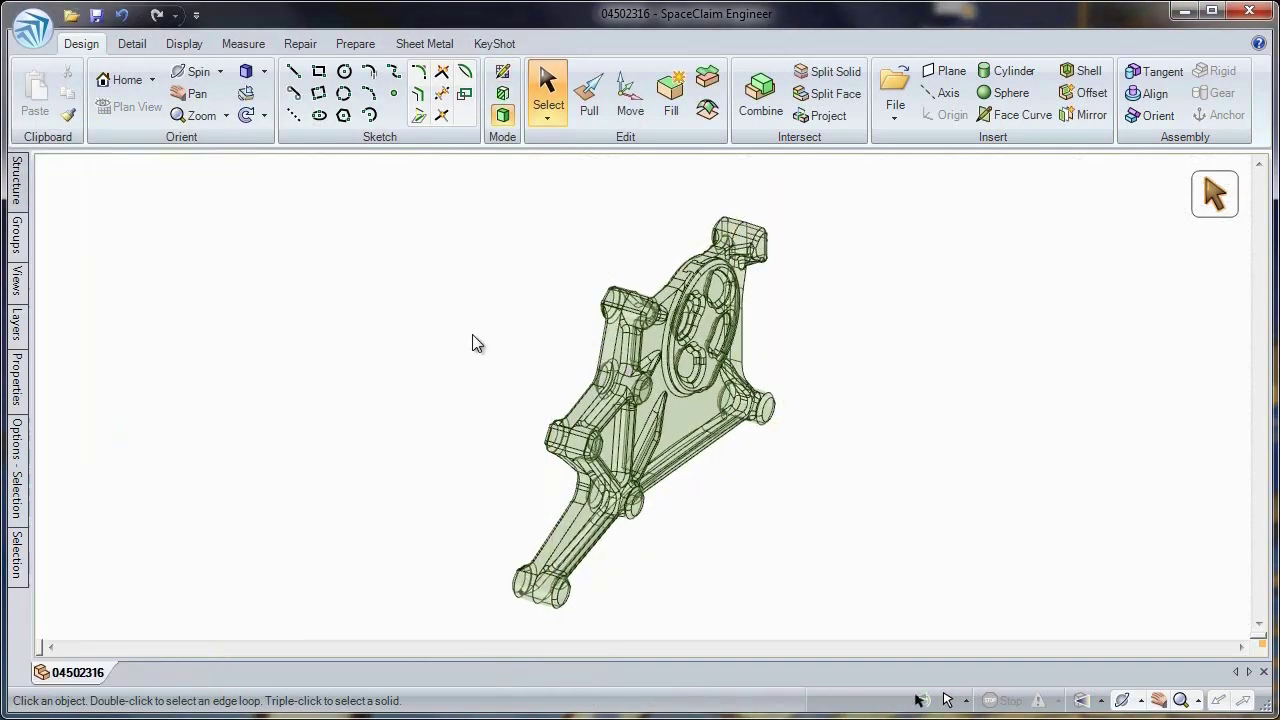
key(h)
Run the Stitch and Missing Faces repair checks on the part
click(300, 44)
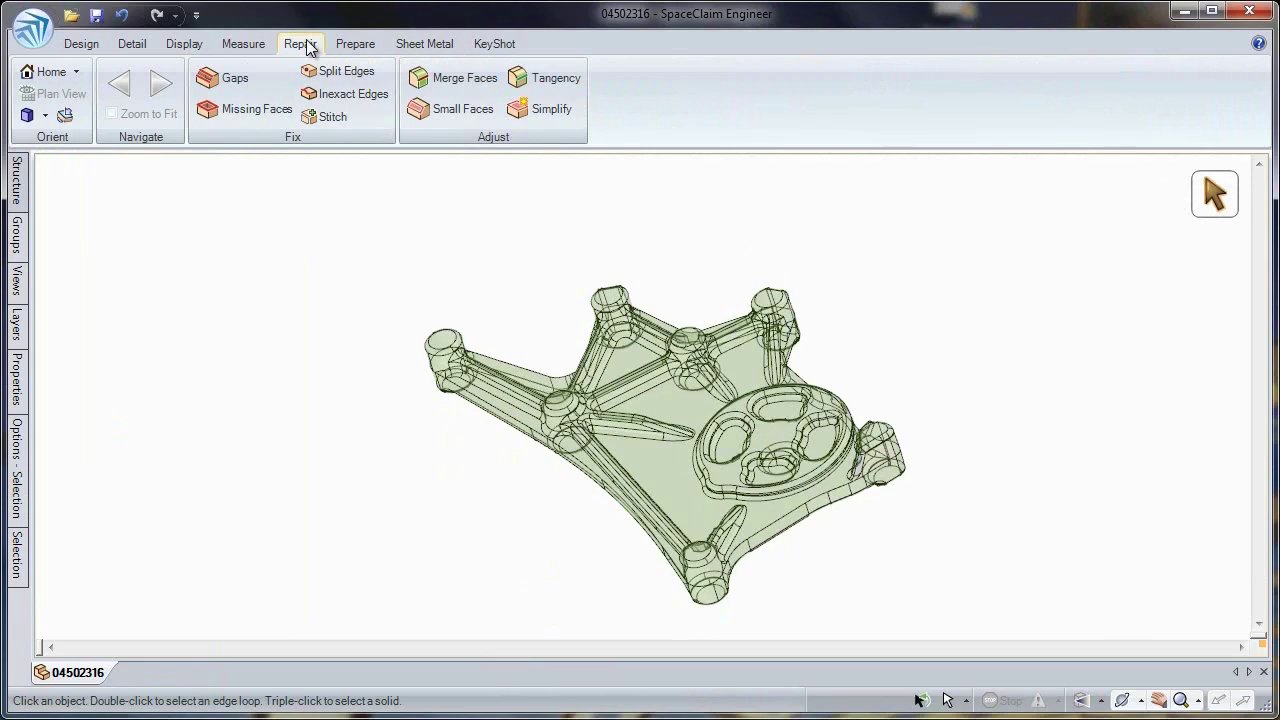
click(322, 117)
click(1237, 262)
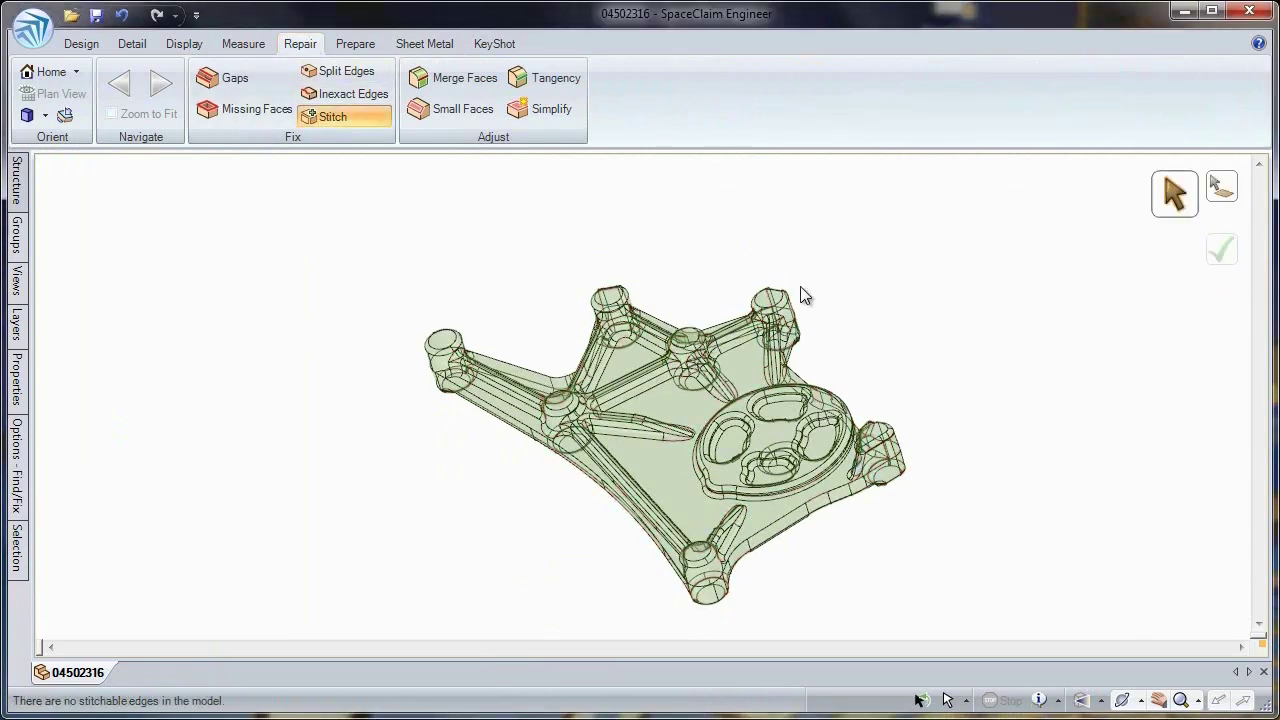
click(260, 115)
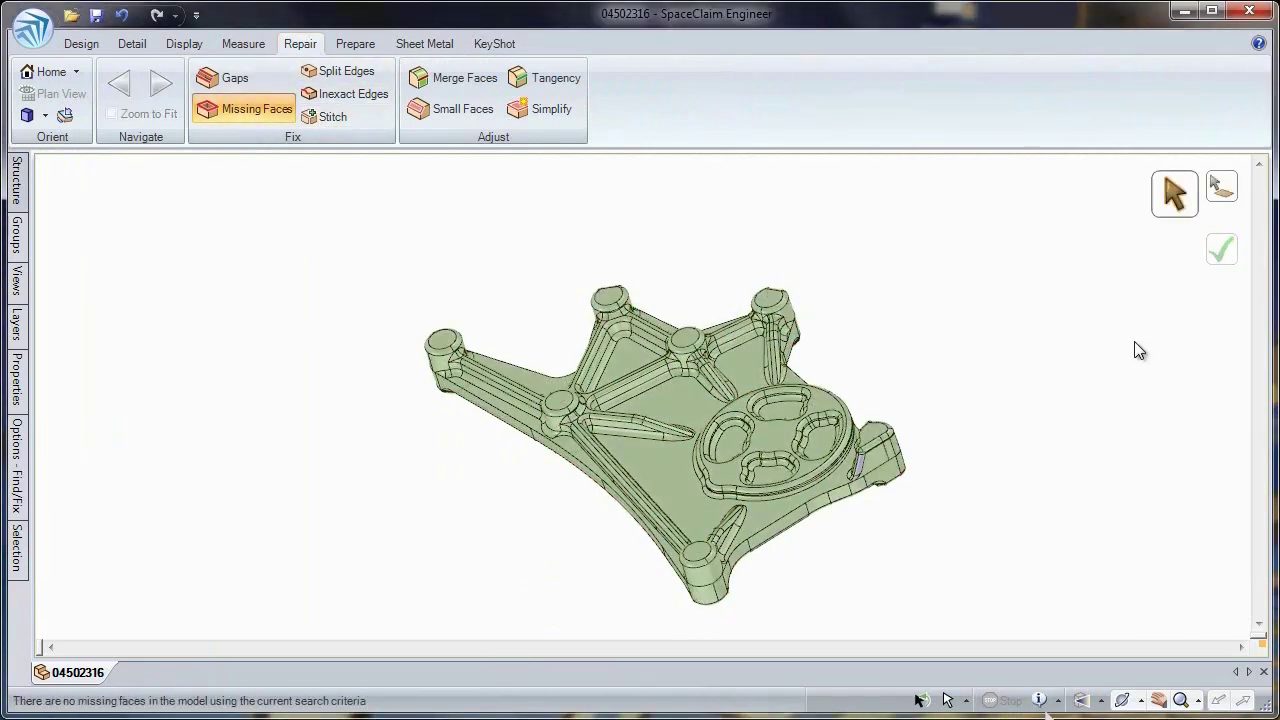
click(17, 185)
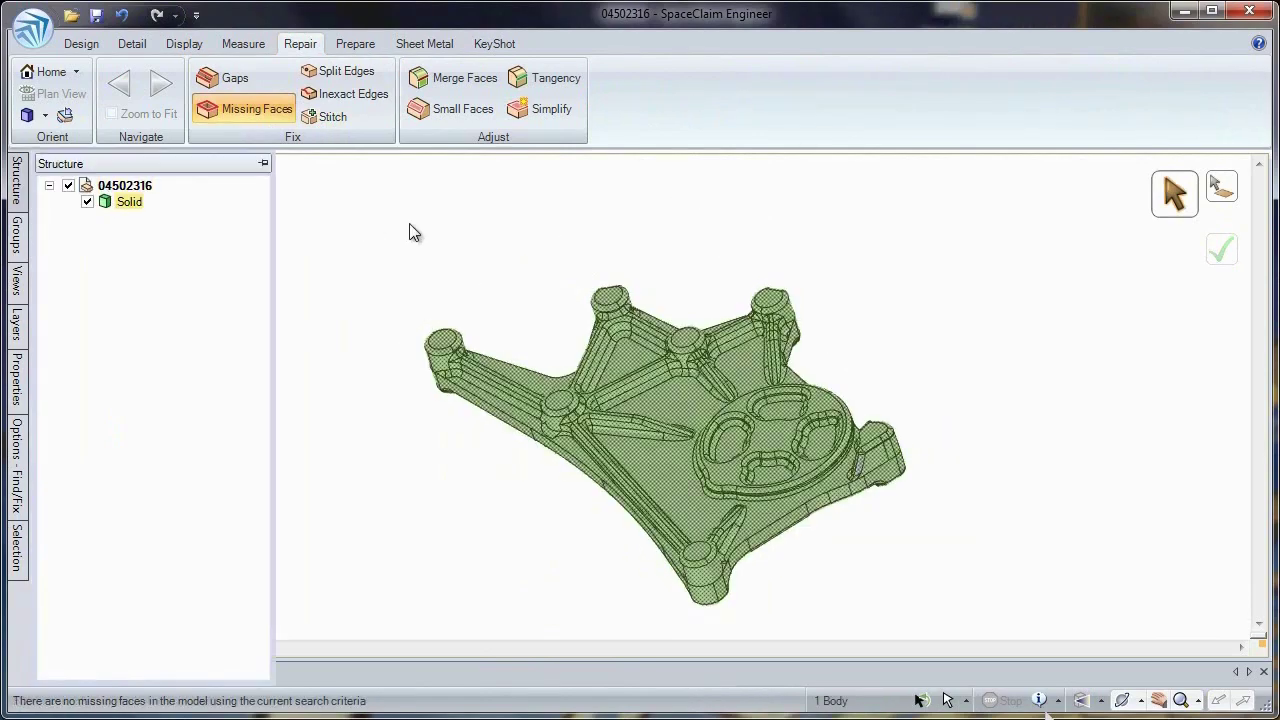
Select the boss top faces and start moving them, viewed head-on from above
scroll(698, 465, up, 5)
ctrl+click(436, 490)
key(m)
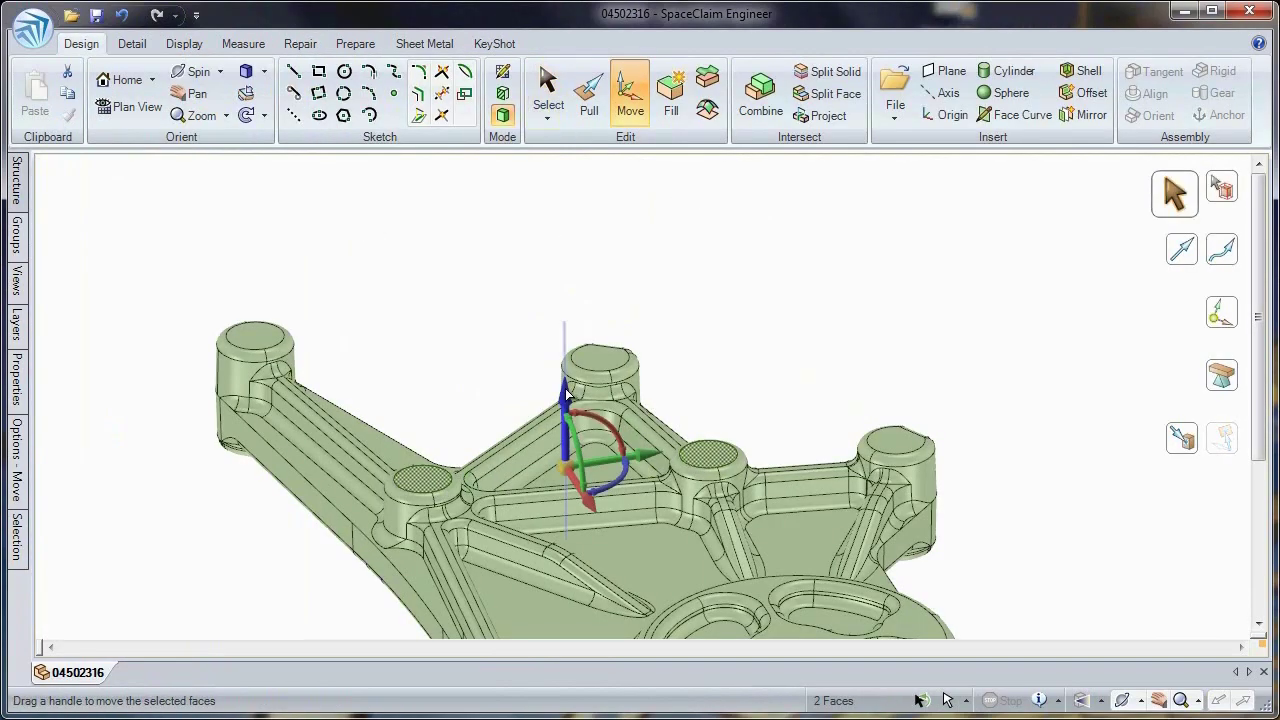
key(v)
scroll(604, 514, up, 3)
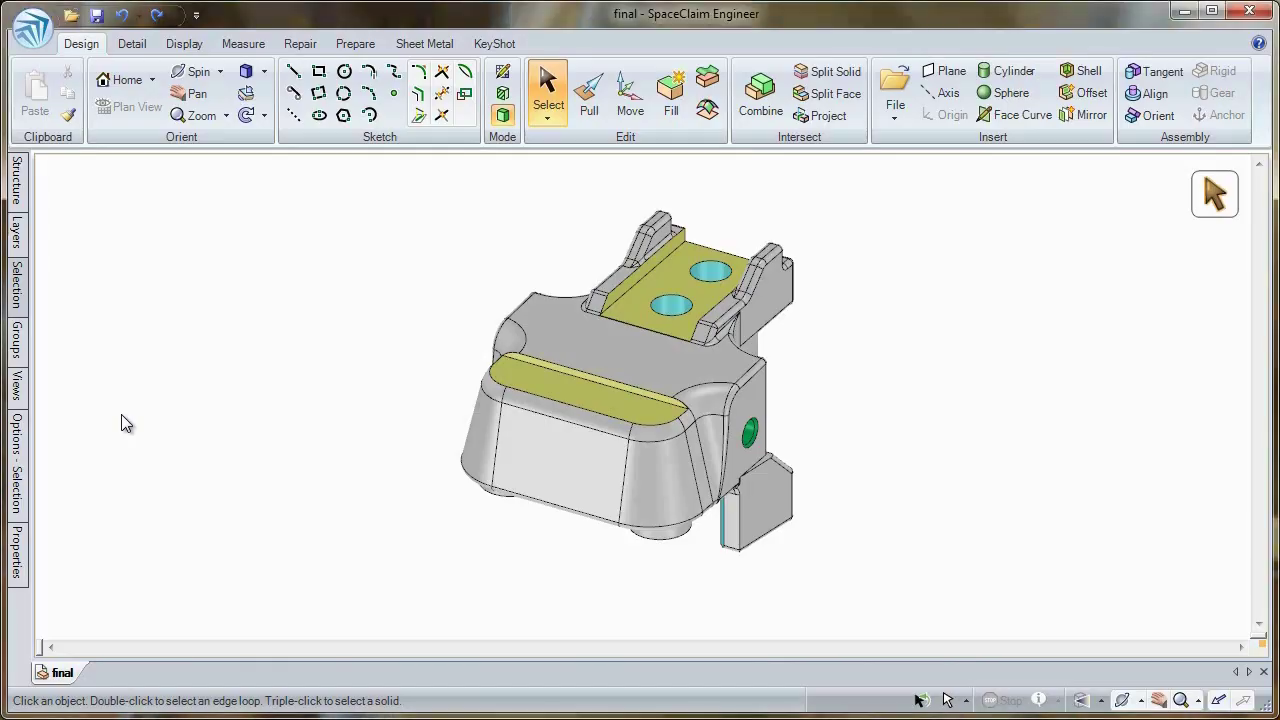
Select the corner fillet and pocket faces and fill them away
key(v)
drag(435, 440, 848, 625)
scroll(643, 610, up, 5)
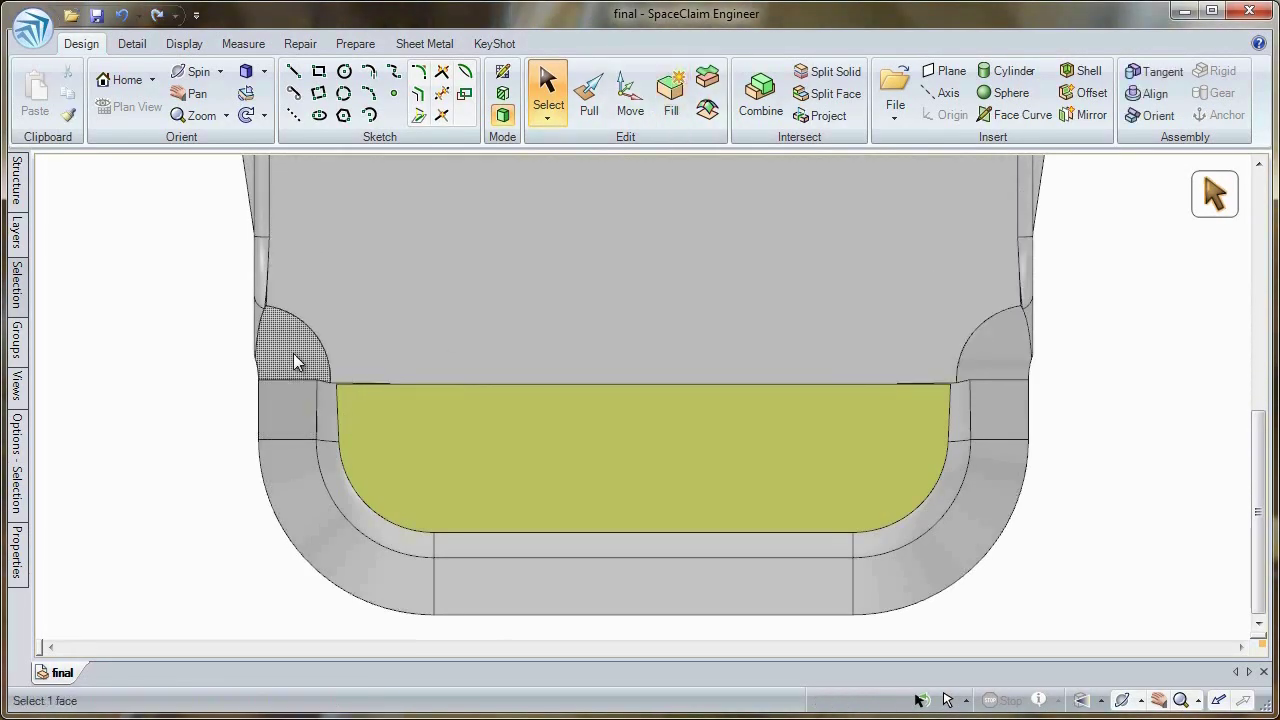
drag(984, 589, 986, 582)
key(f)
Round the seven-edge bottom loop of the part
double_click(750, 547)
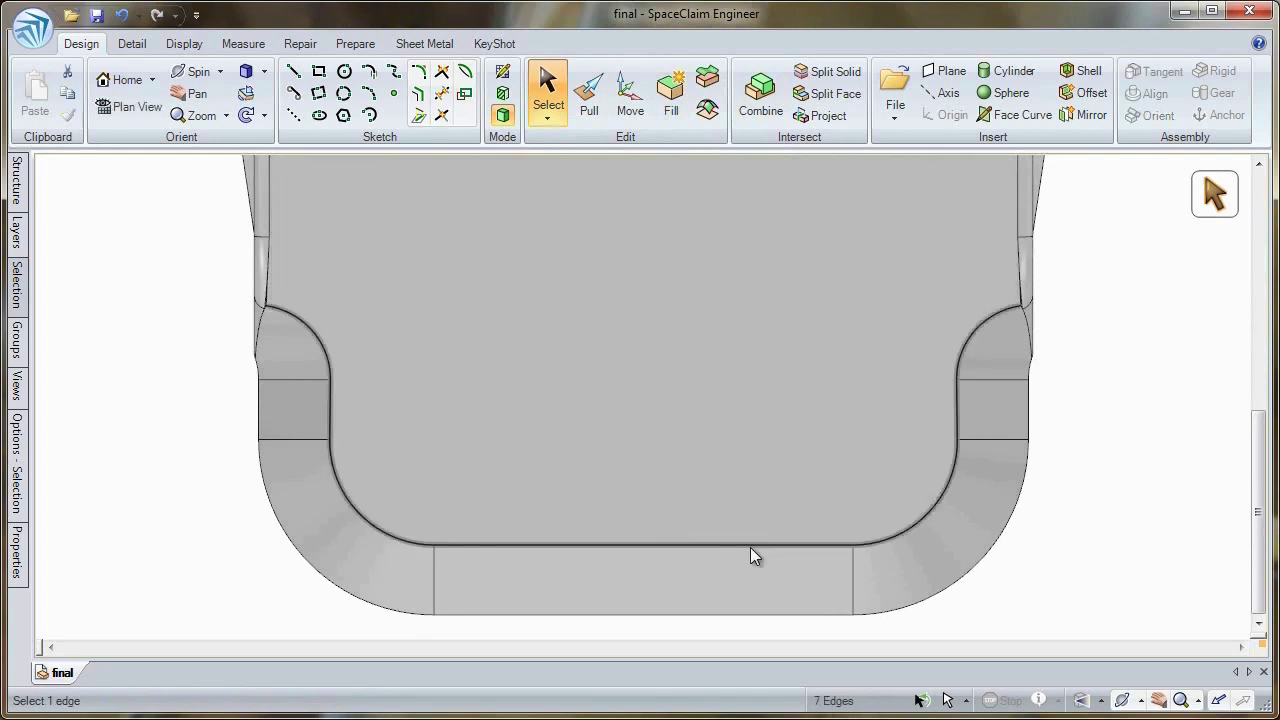
key(p)
drag(750, 547, 754, 551)
key(s)
key(h)
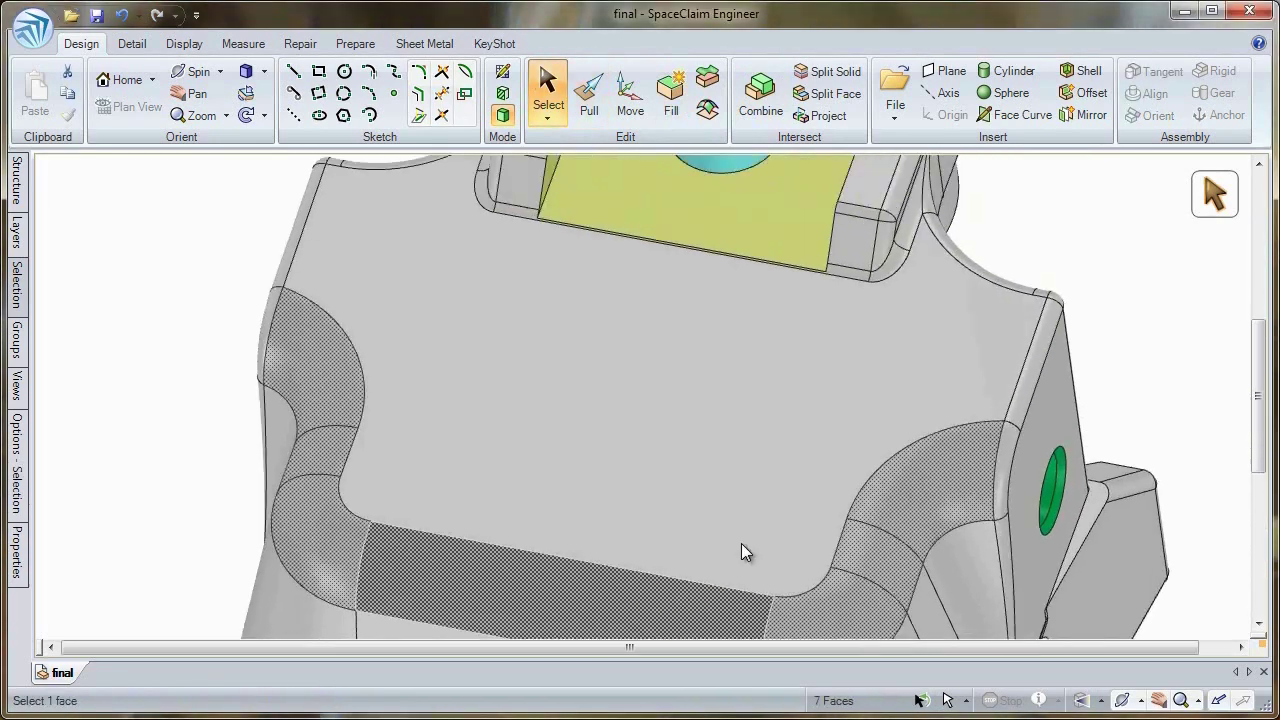
Pull a selected face, then turn the part to view its opposite side
middle_drag(741, 543, 432, 453)
click(588, 105)
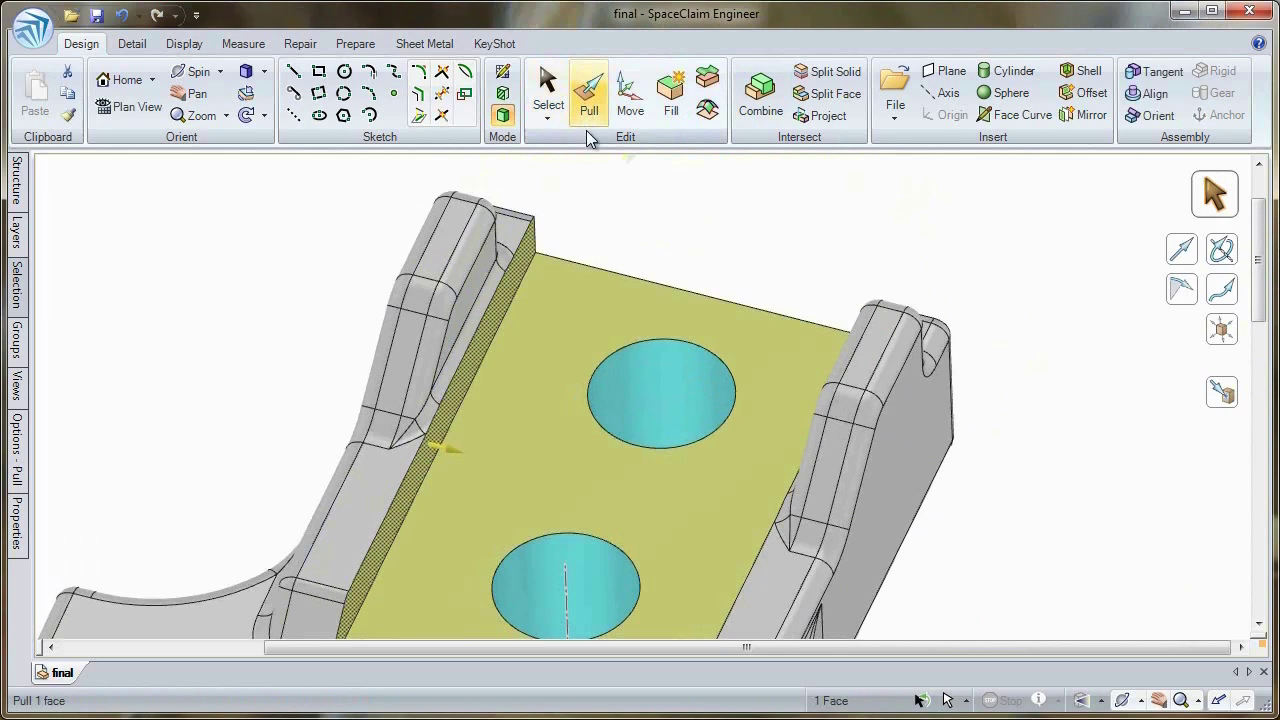
middle_drag(700, 190, 812, 220)
key(s)
key(h)
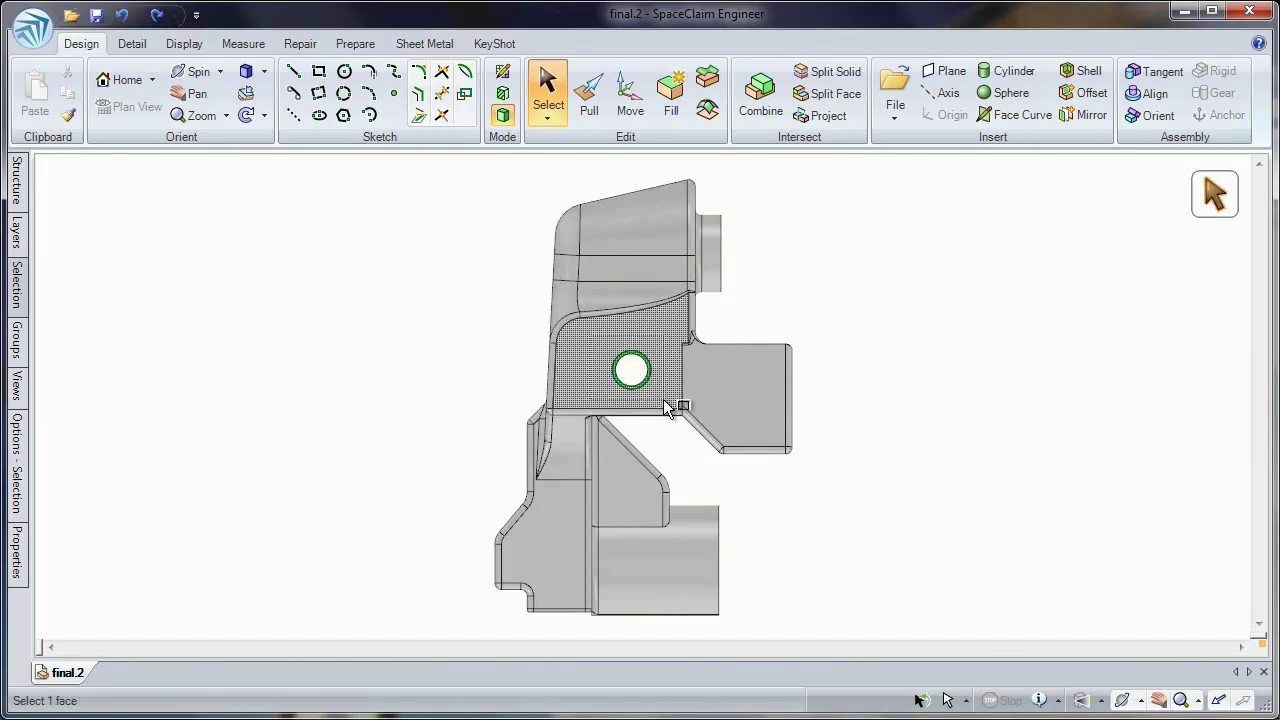
click(127, 79)
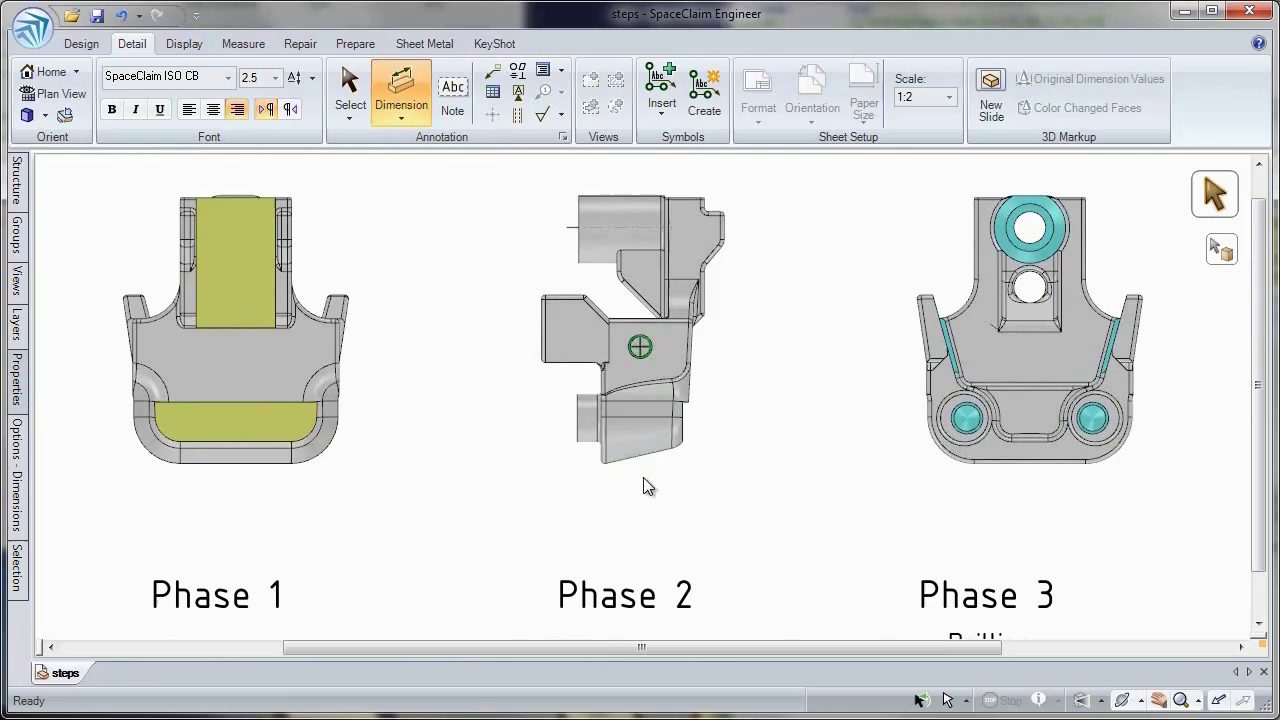
Place the 20mm width on Phase 1, Ø12mm diameter on Phase 3 and 90° angle on Phase 2
click(240, 181)
scroll(423, 254, down, 2)
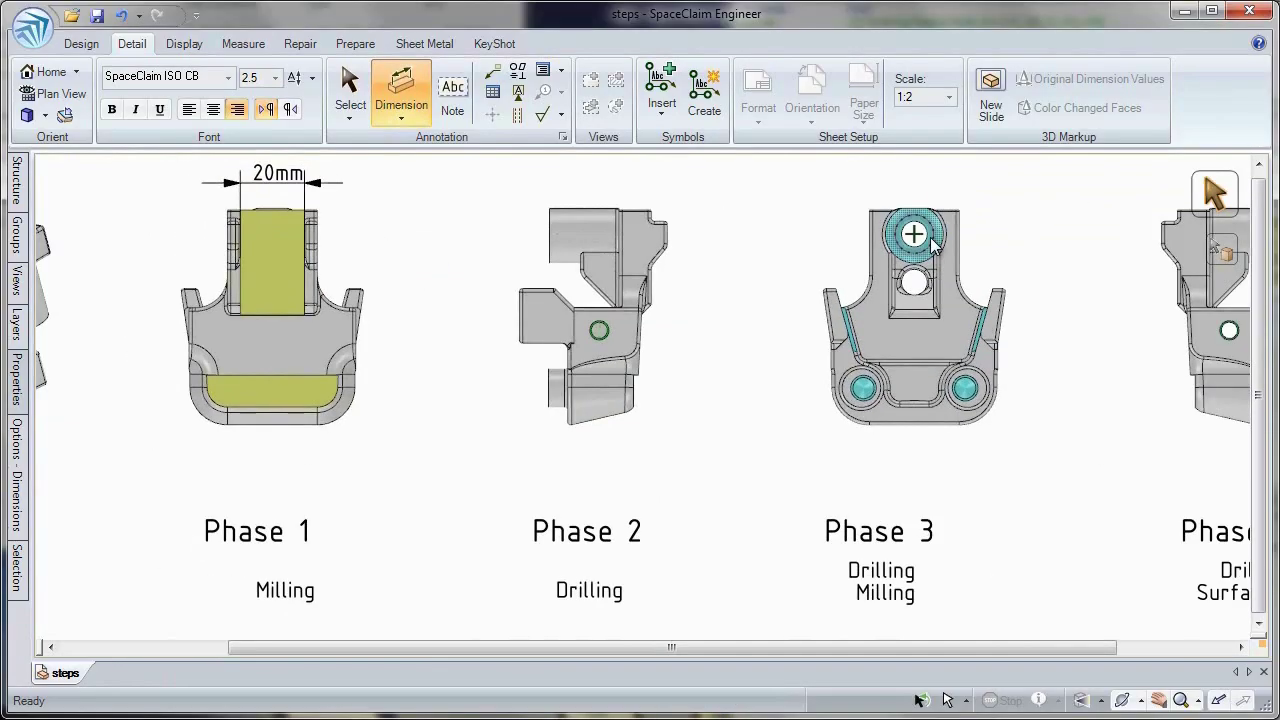
click(1008, 172)
click(640, 372)
key(Escape)
scroll(739, 443, down, 2)
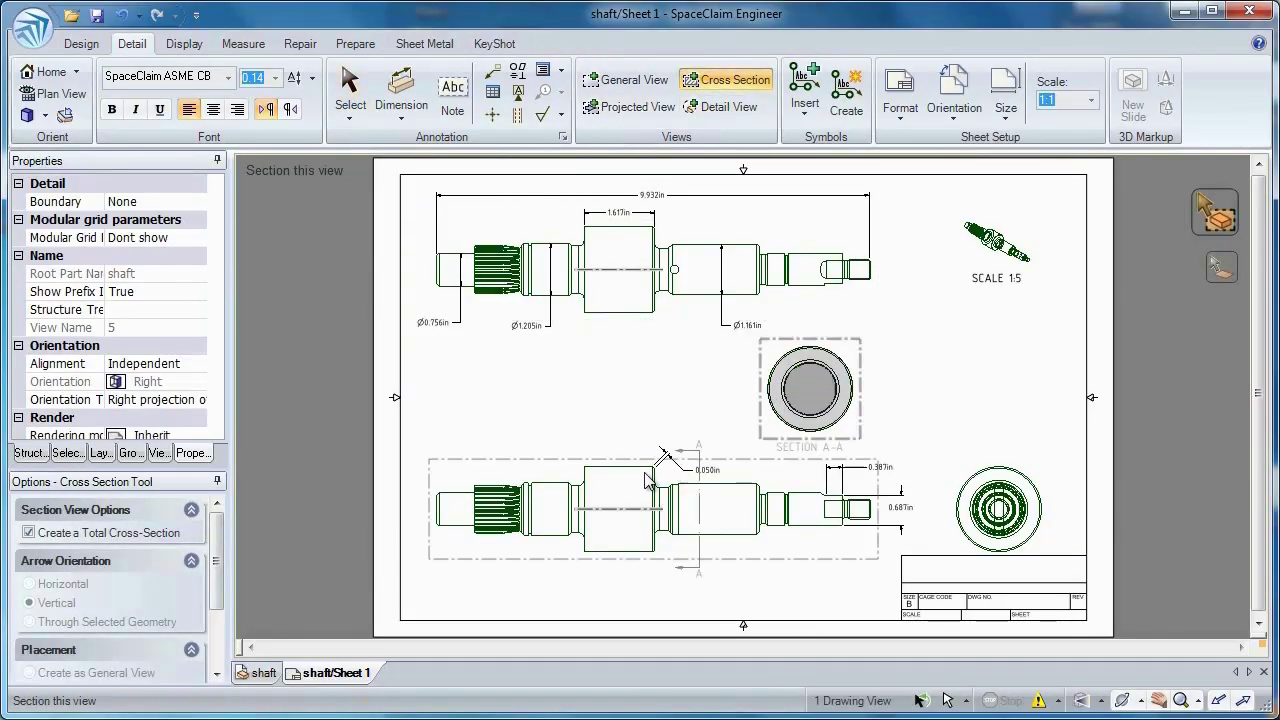
Place a cross-section view of the shaft and a 2:1 Detail A view
click(513, 495)
scroll(714, 569, up, 4)
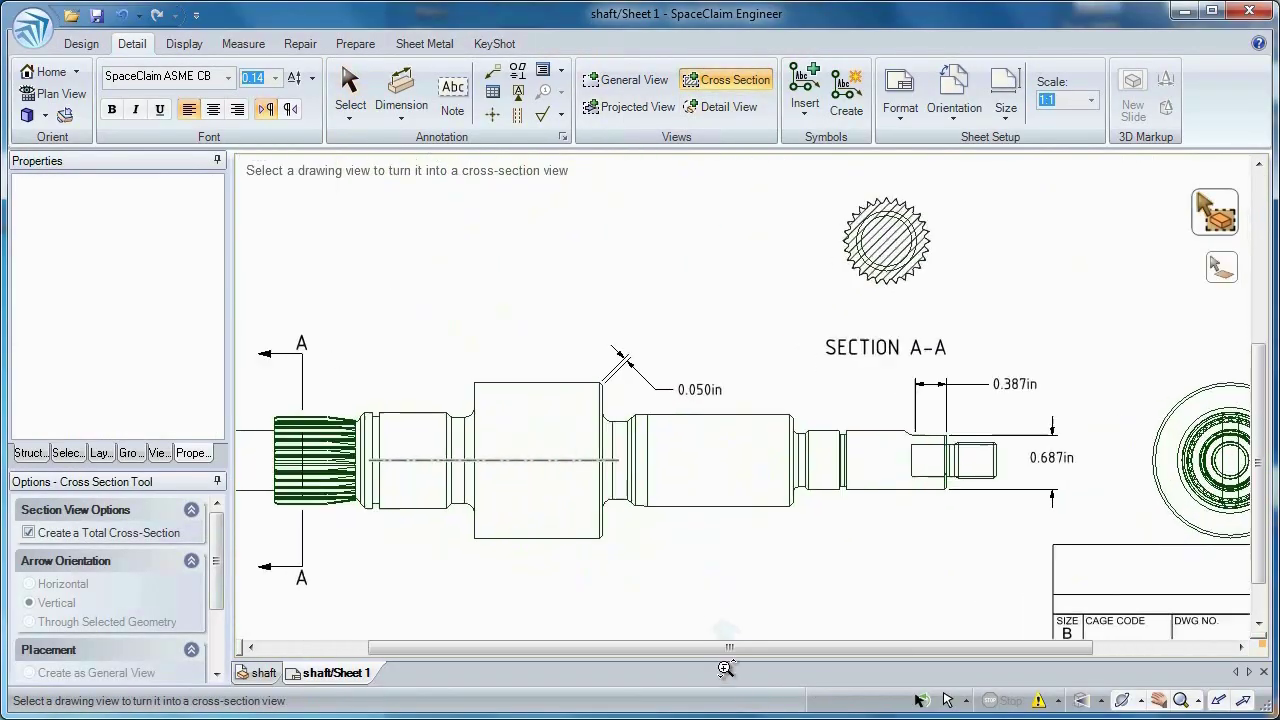
click(728, 106)
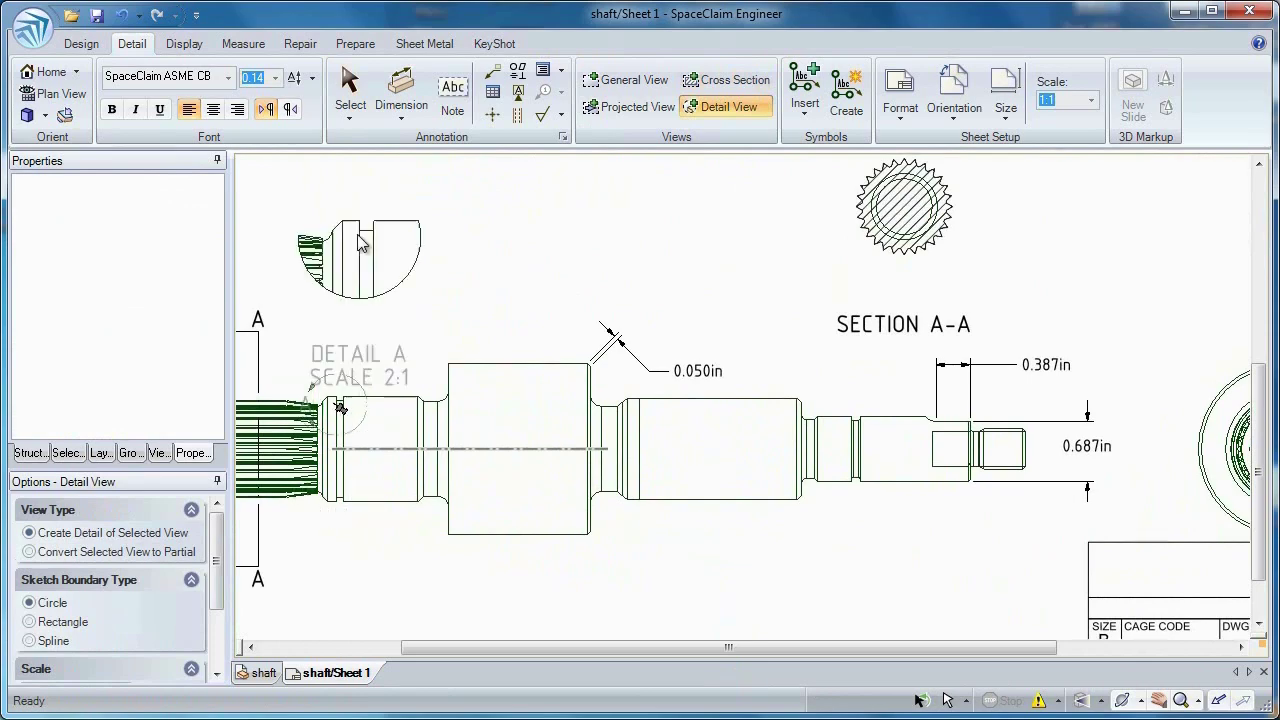
click(347, 193)
Dimension the shaft (Ø1.958in, 1.617in) and add a 'leave sharp edge' note below it
key(d)
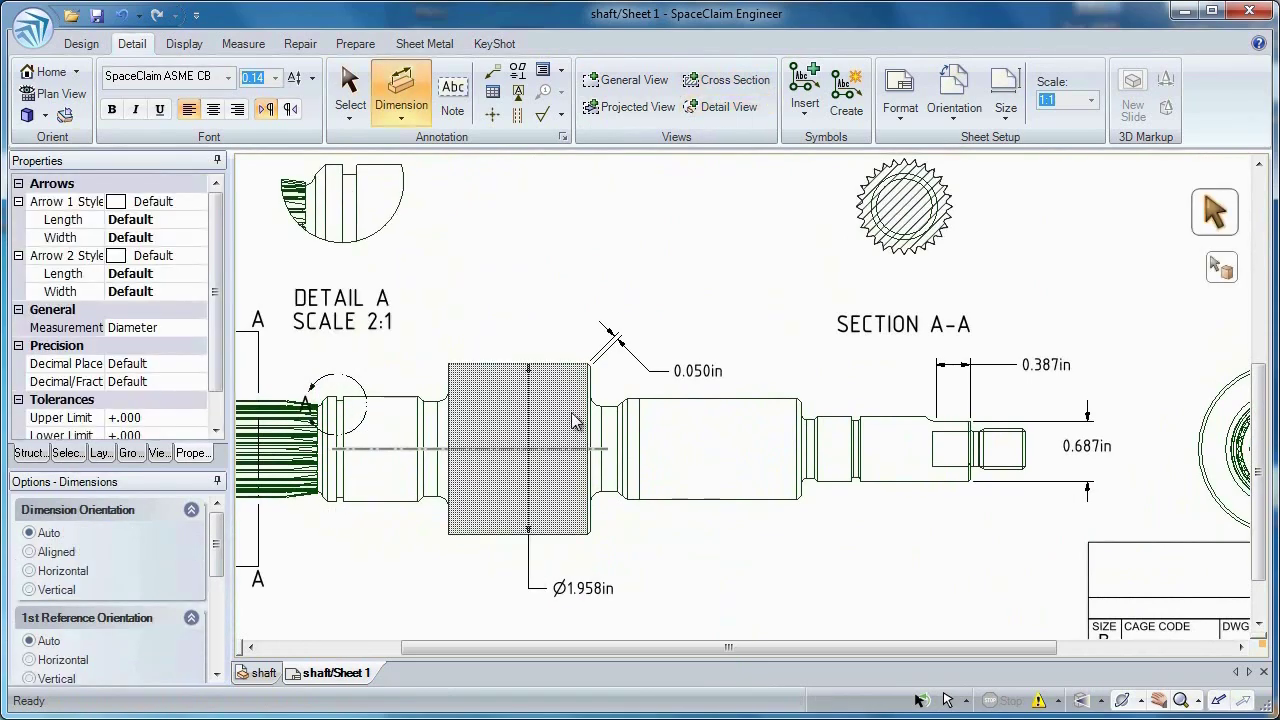
click(509, 425)
click(494, 303)
key(n)
click(340, 622)
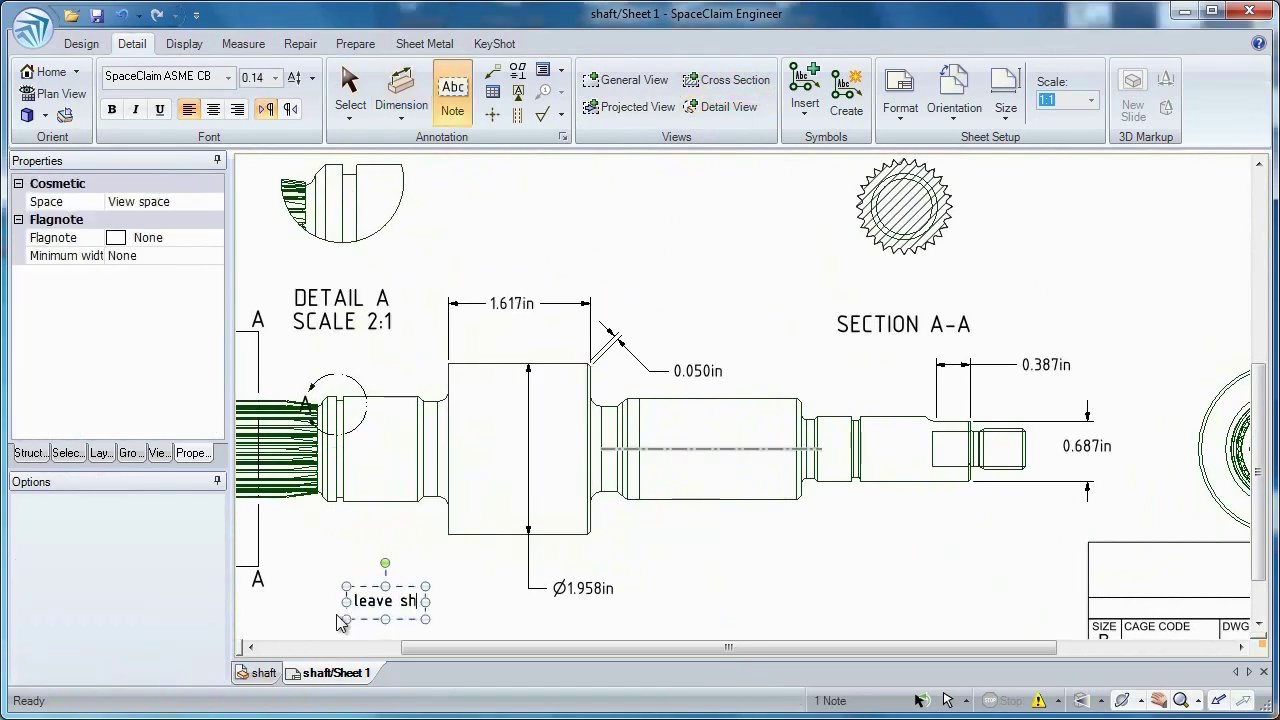
key(l)
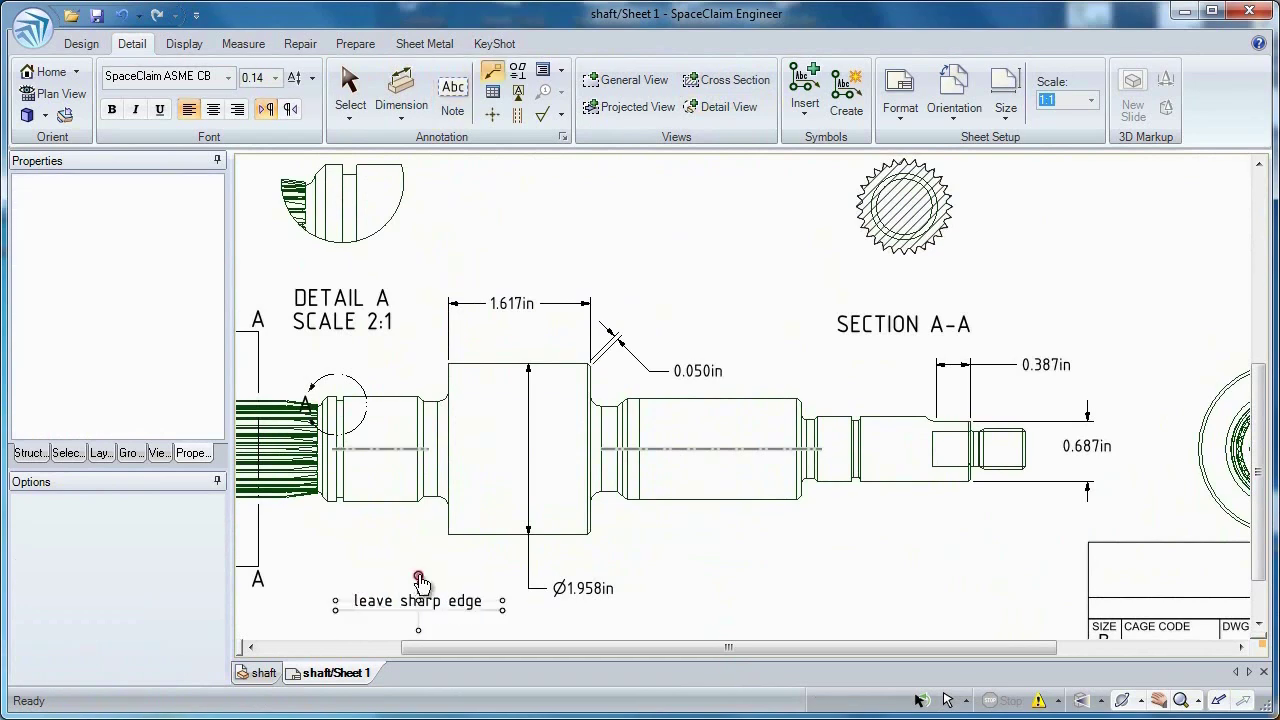
Lengthen the shaft step so the 1.617in dimension becomes 1.788in
click(596, 460)
key(m)
mouse_move(682, 450)
mouse_down()
mouse_move(707, 451)
mouse_move(697, 455)
mouse_up()
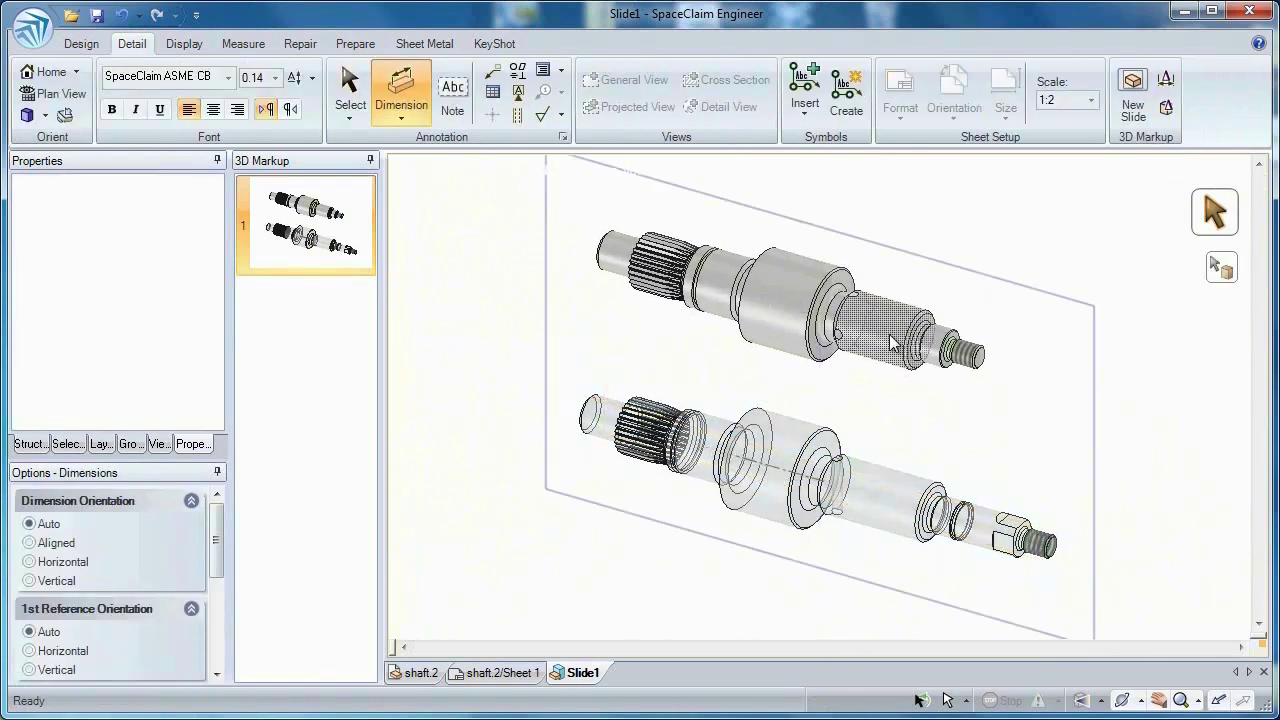
Place the Ø1.161in and 1.446in (was 1.468in) is/was dimensions on the shaft slide
click(889, 334)
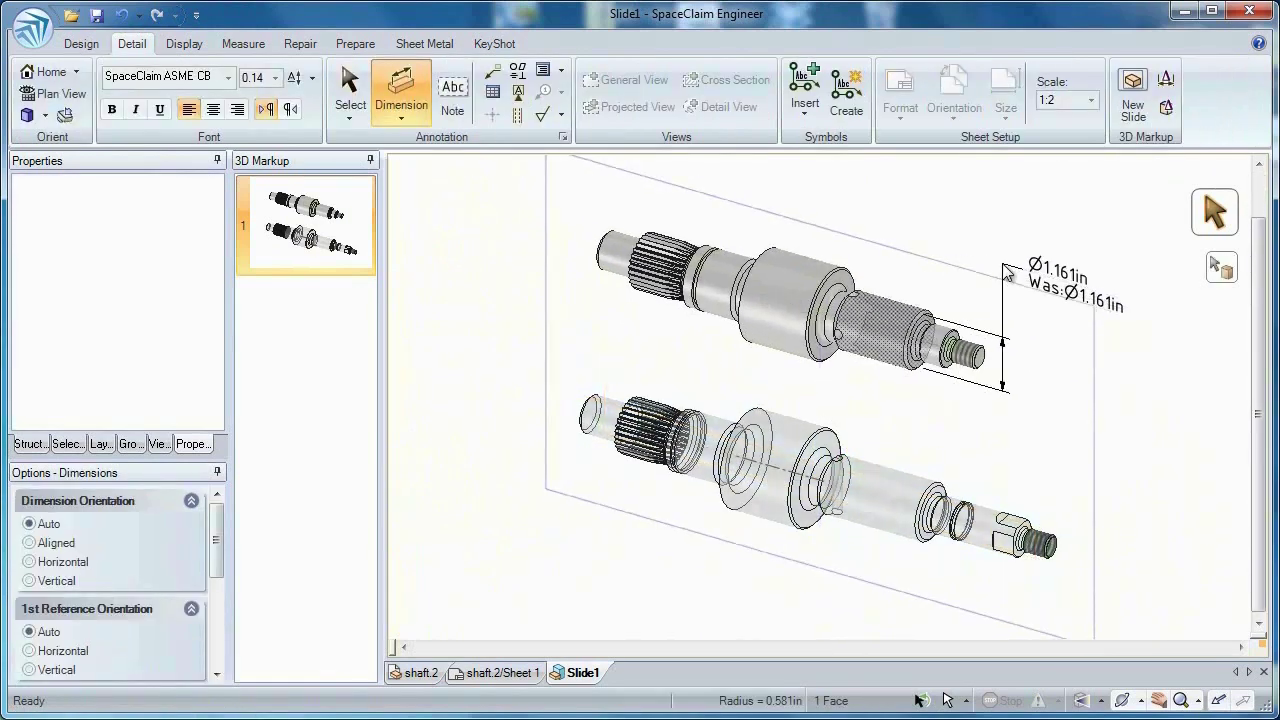
click(1008, 274)
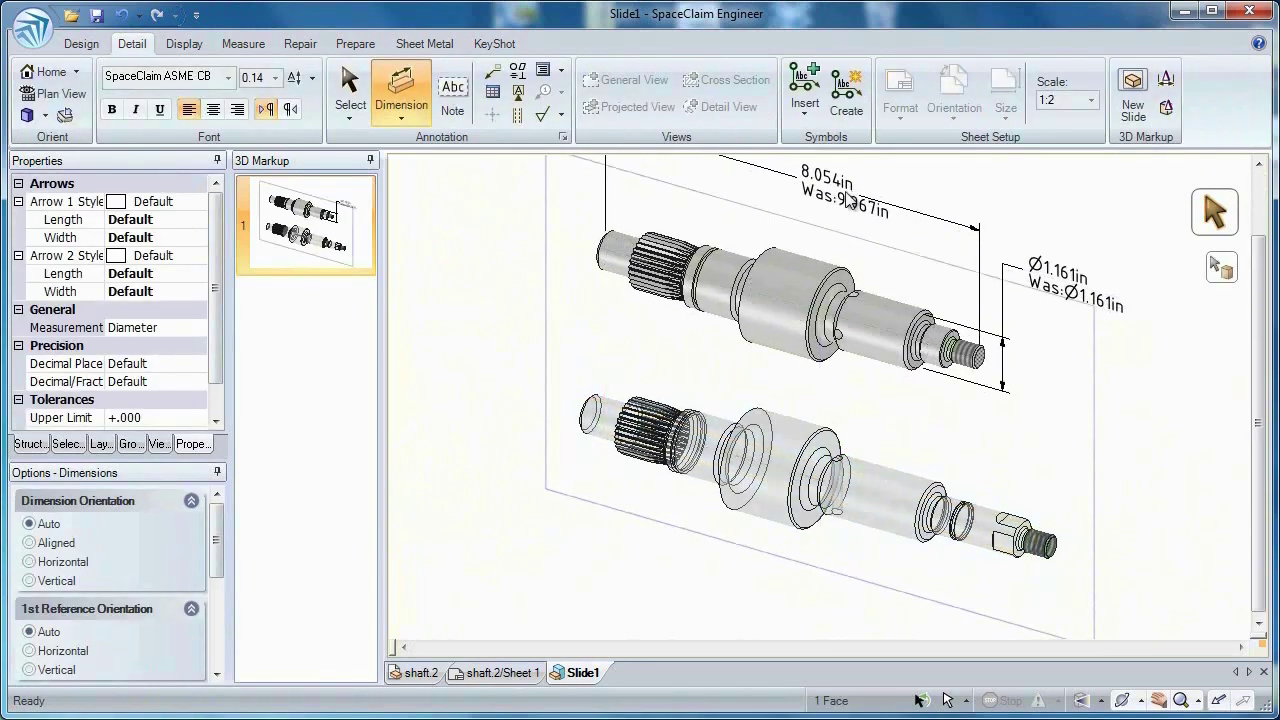
click(770, 225)
key(Escape)
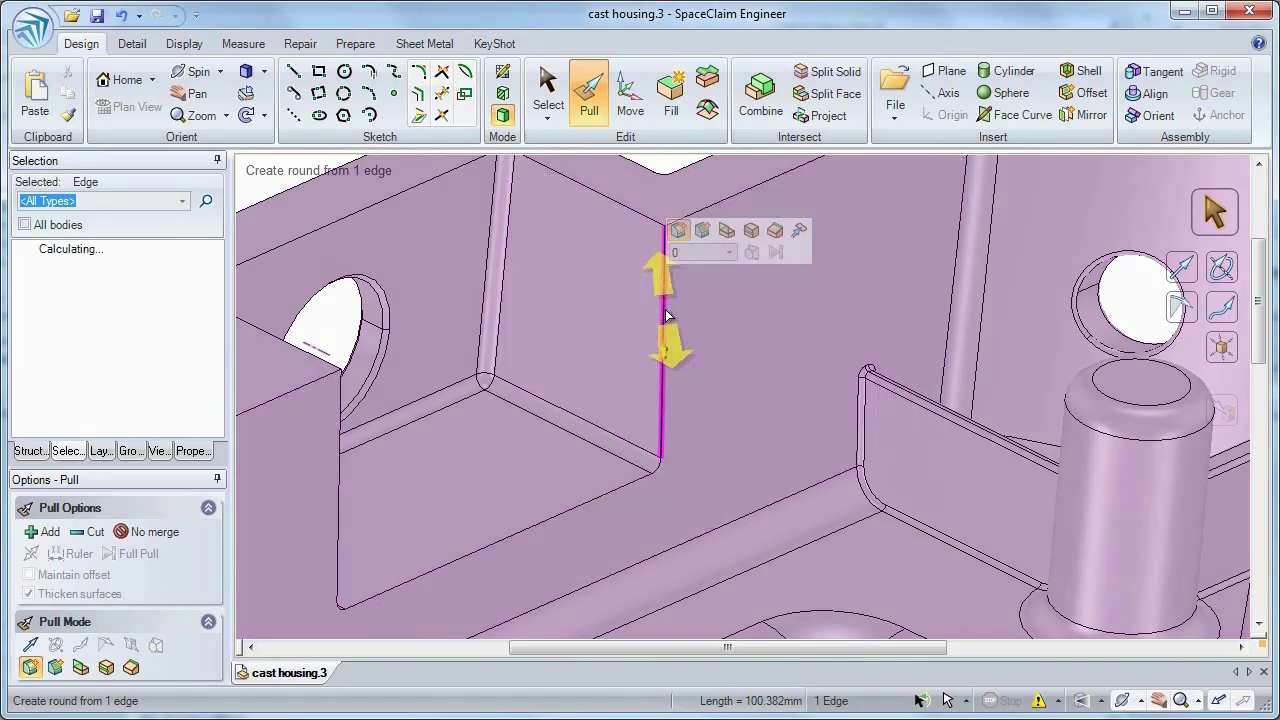
Chamfer the five connected edges of the cast housing
double_click(666, 340)
drag(700, 290, 726, 240)
click(731, 179)
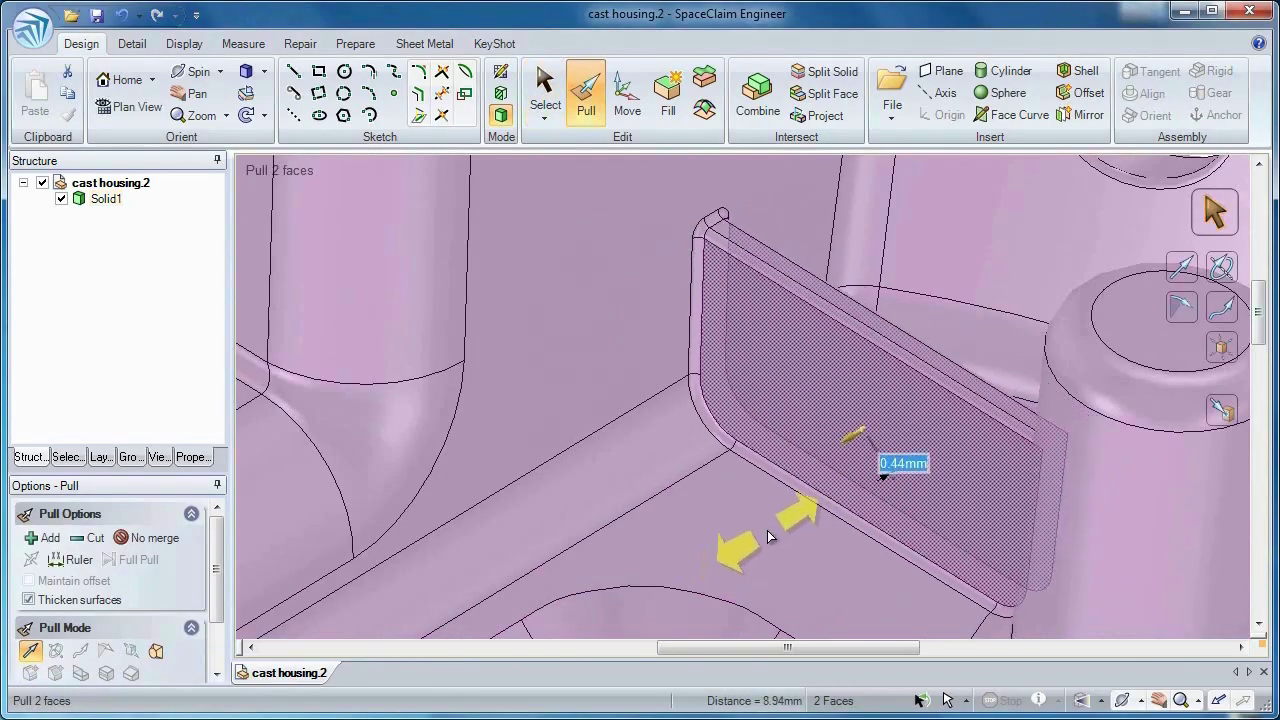
Move one chamfer face out to 19.22mm
click(865, 285)
key(m)
drag(900, 233, 900, 213)
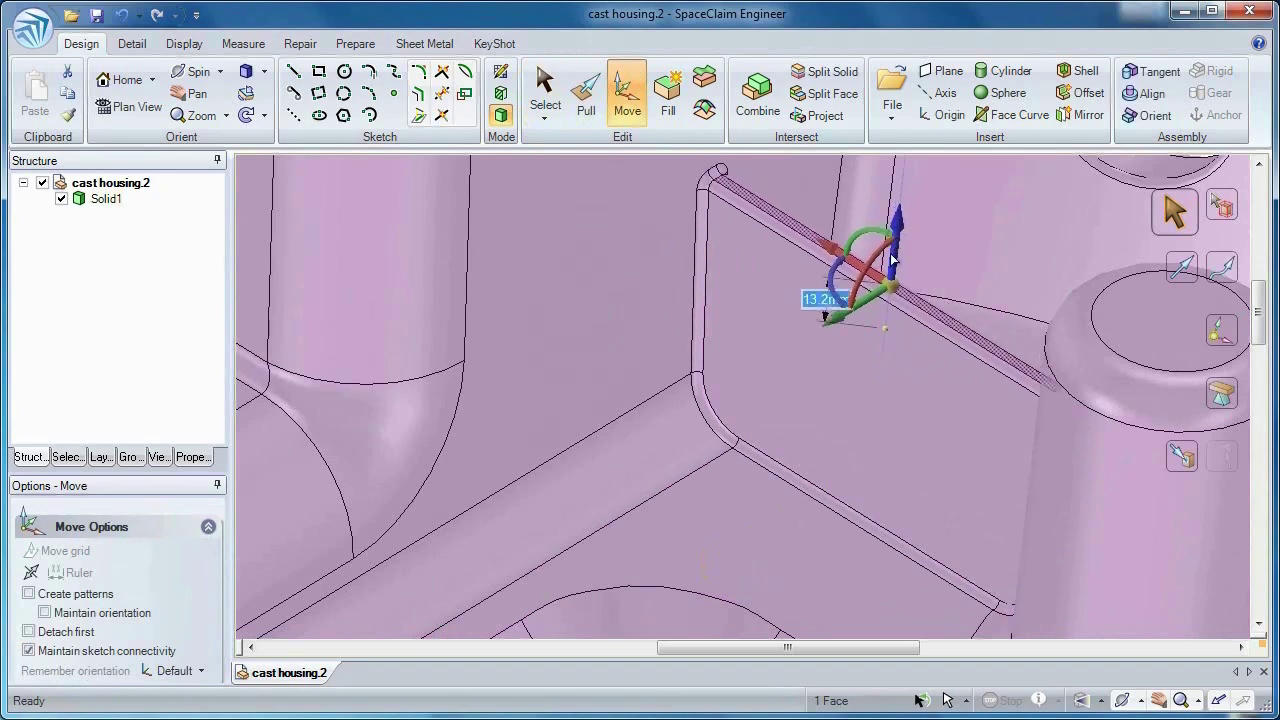
drag(893, 258, 886, 296)
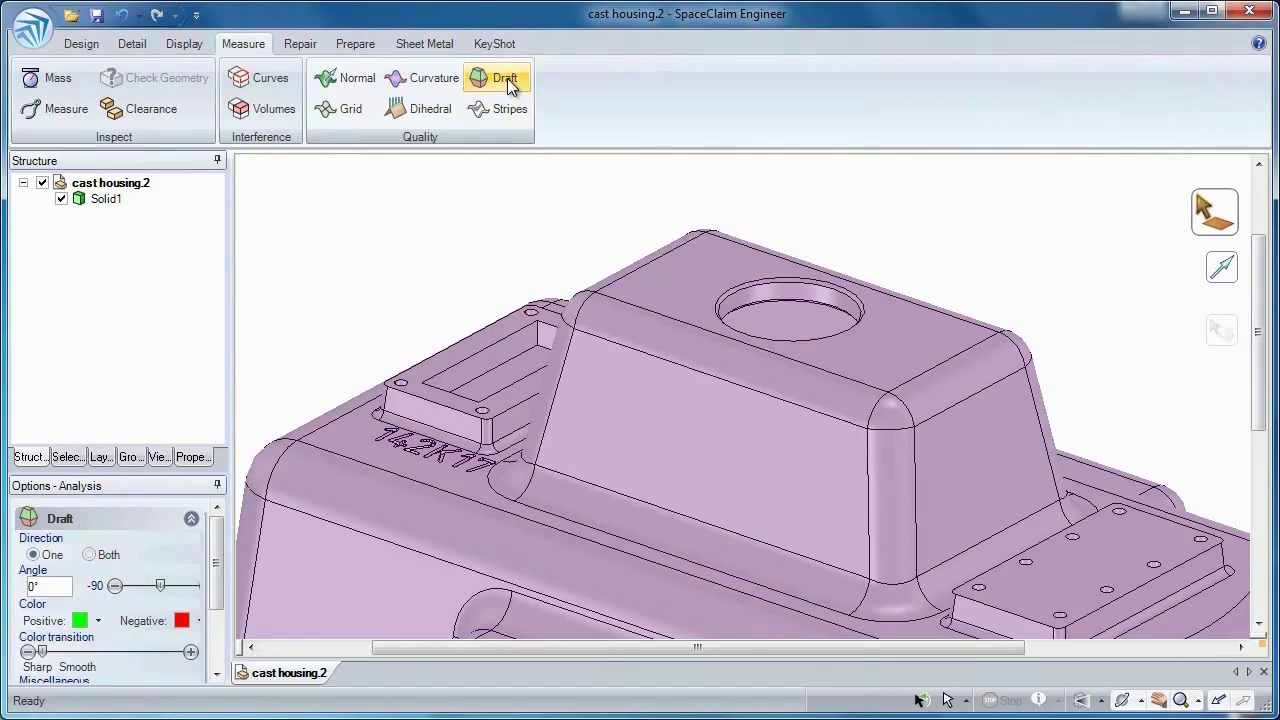
Draft the raised box's walls to 0° from its top face, then split the solid with a cutter face
click(641, 364)
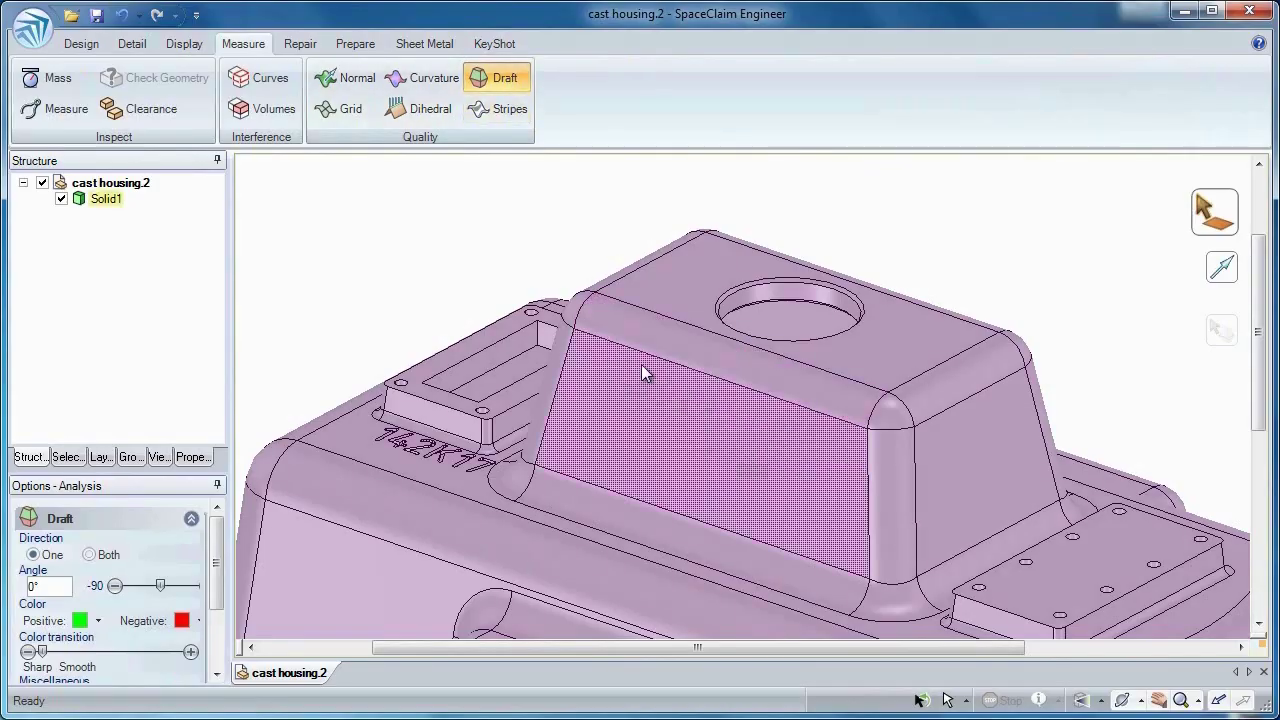
click(641, 364)
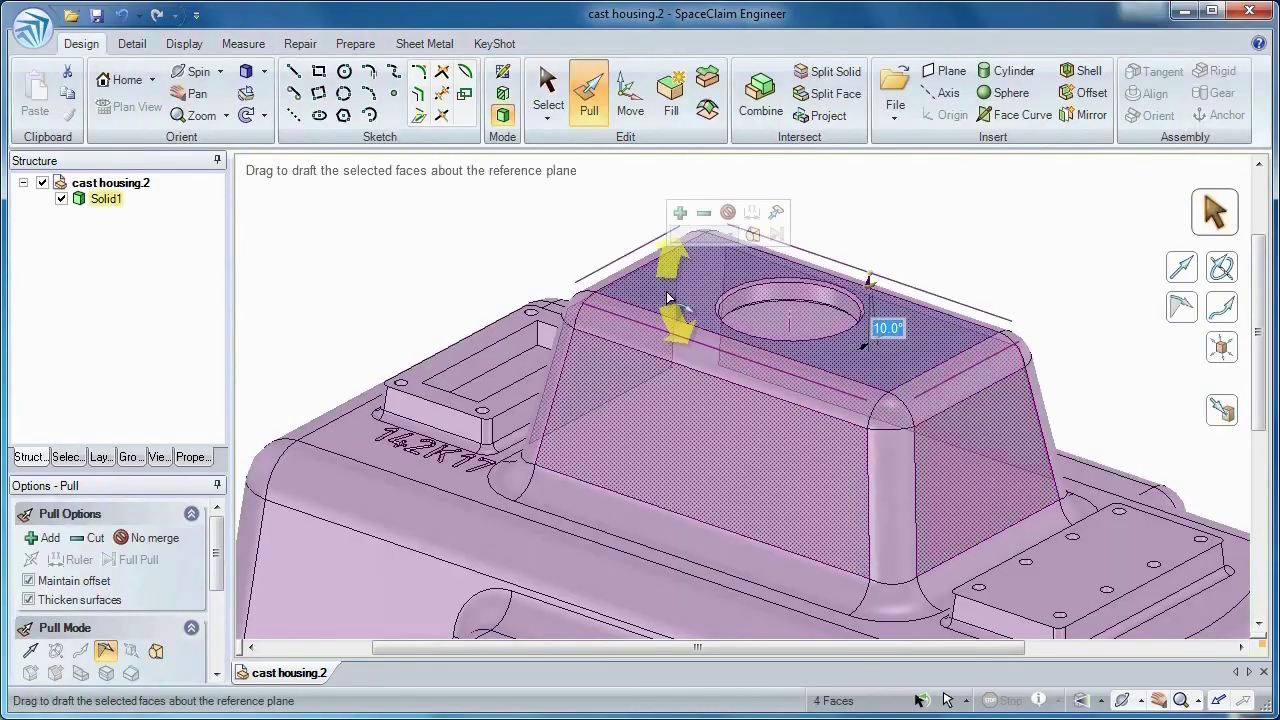
key(space)
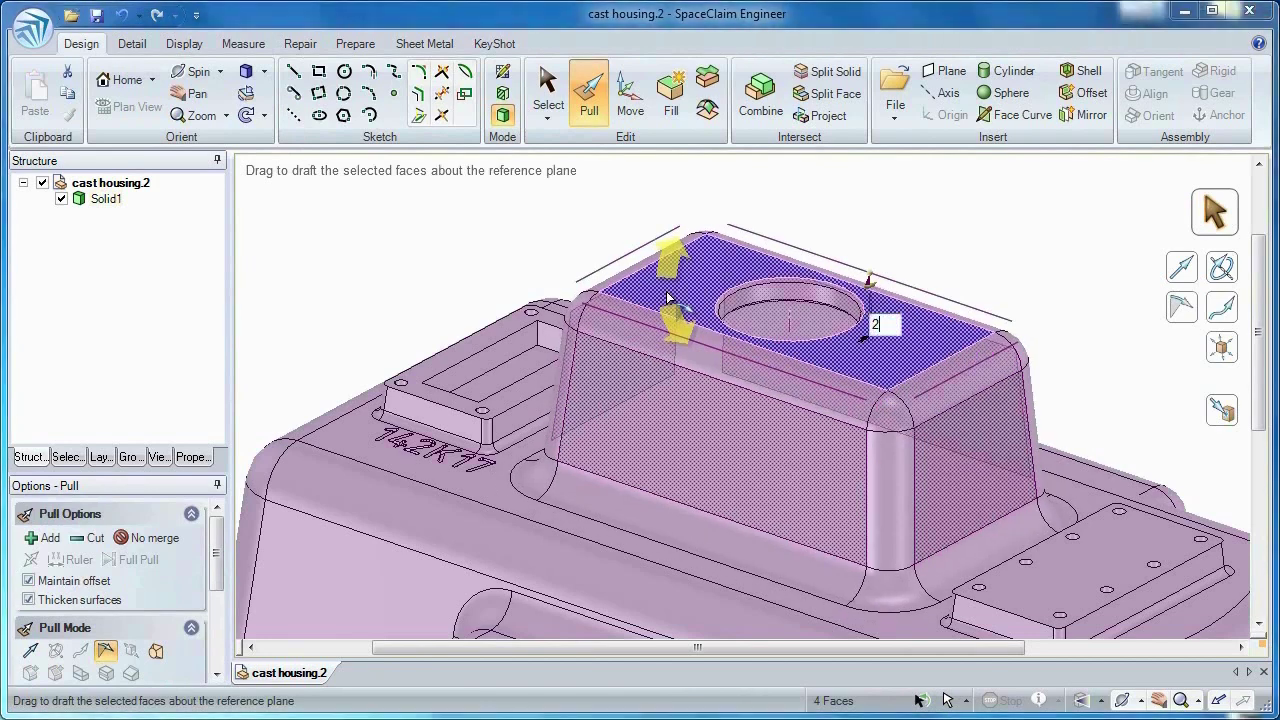
text(0)
key(Return)
key(Escape)
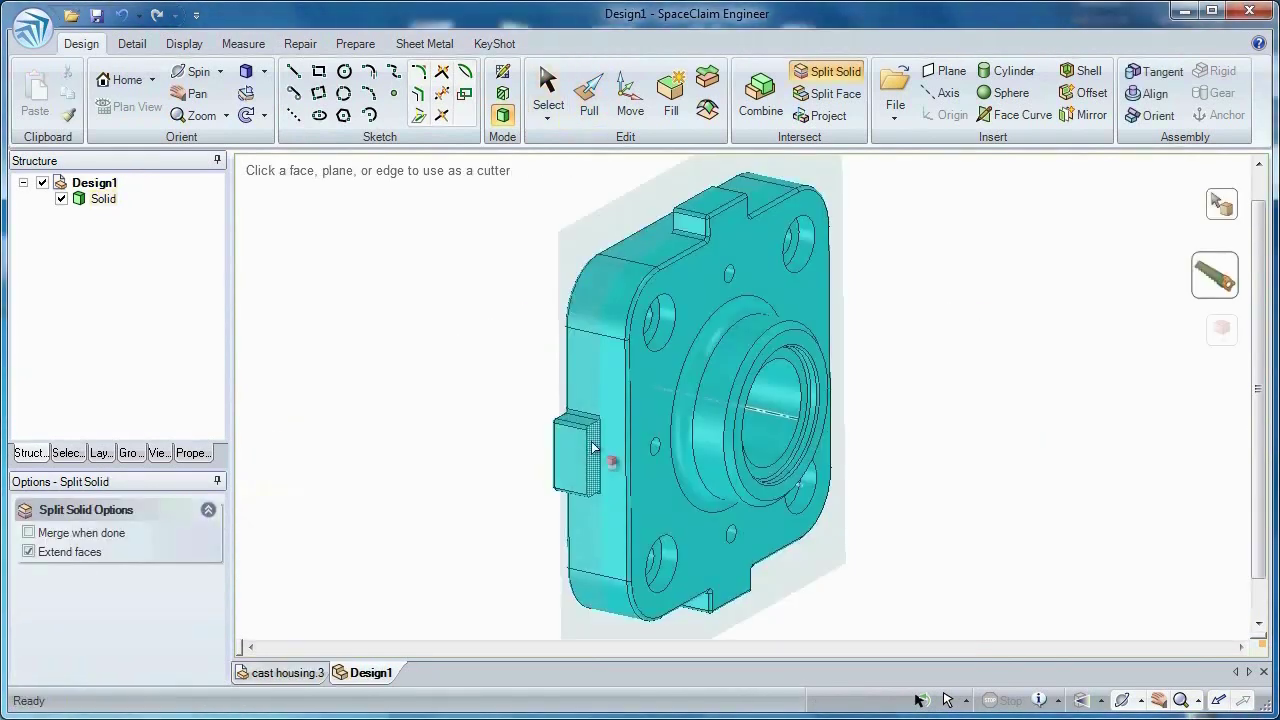
click(596, 450)
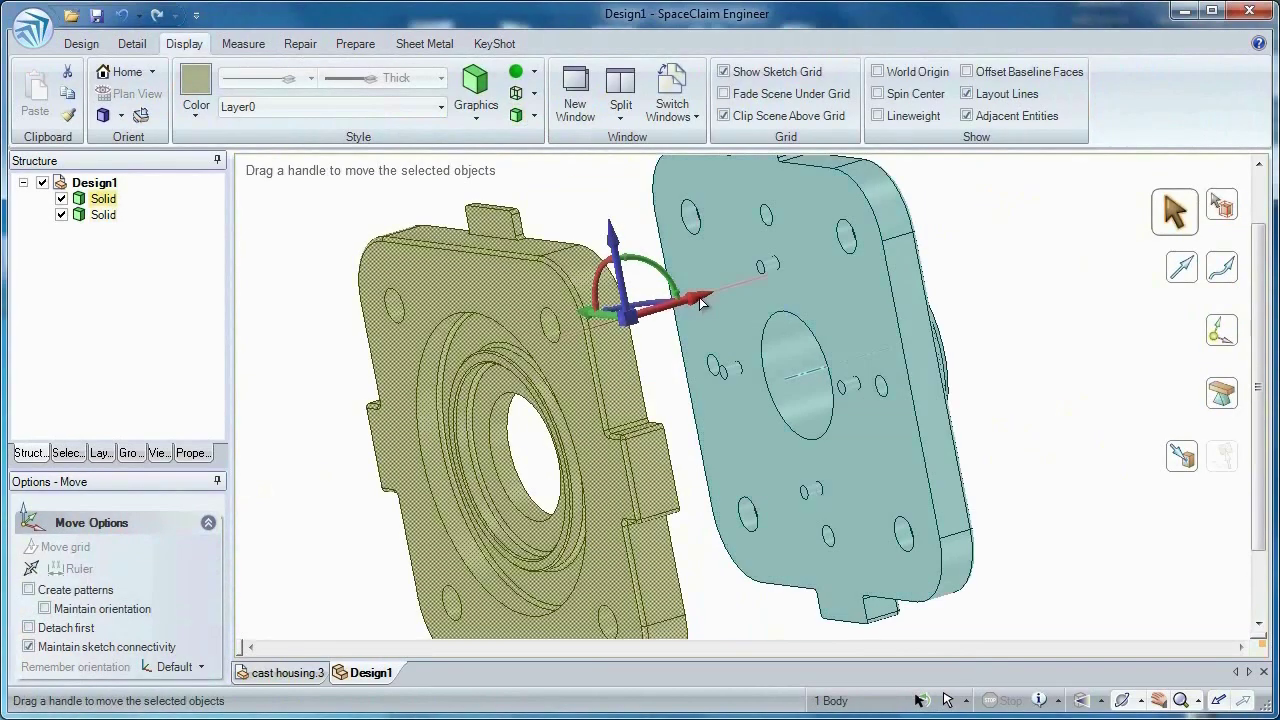
Slide the left half away, then cut the yellow bracket with the teal solid as cutter
drag(700, 302, 929, 207)
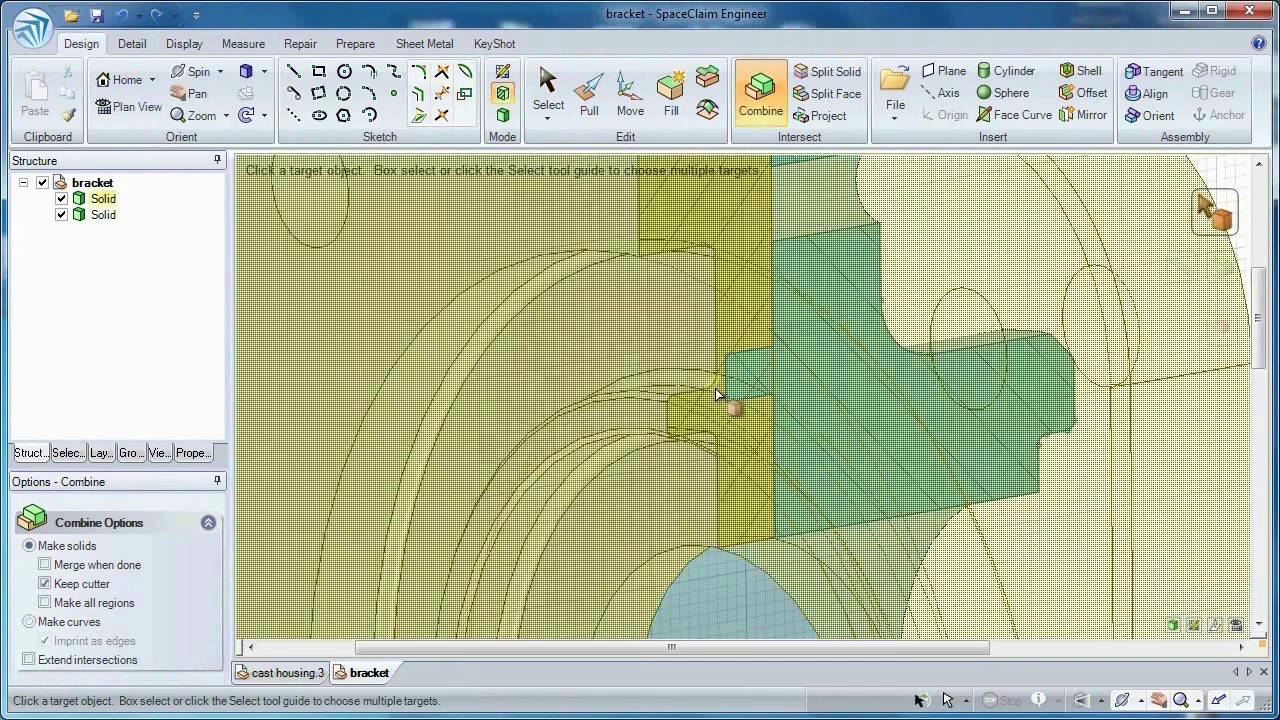
click(716, 393)
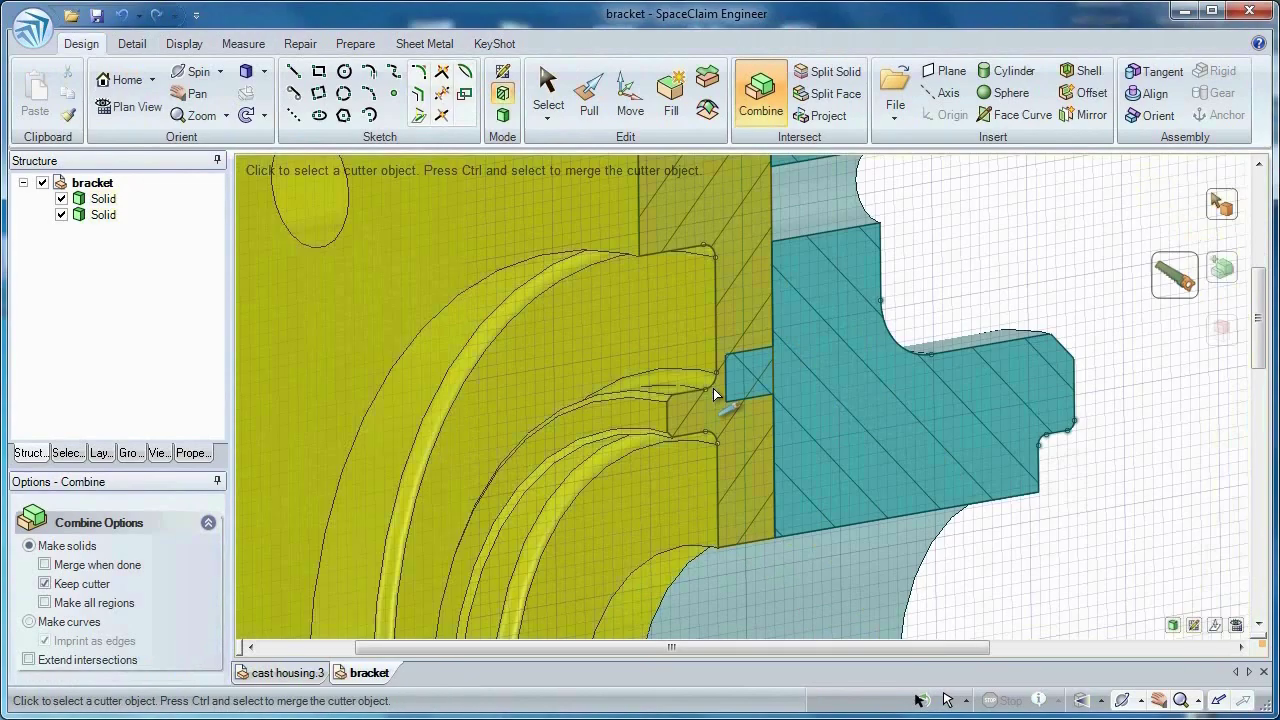
click(776, 410)
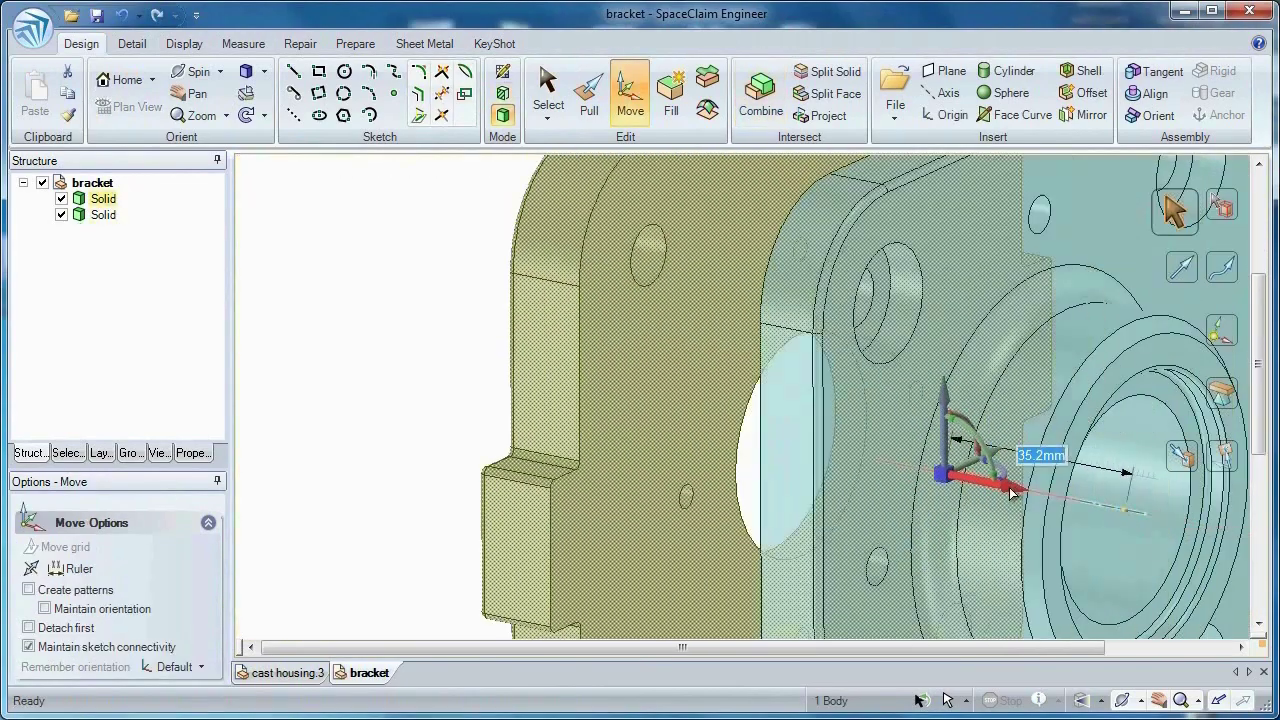
Slide the cut piece apart along its axis and offset the slot face by 11.84mm
drag(1006, 474, 537, 429)
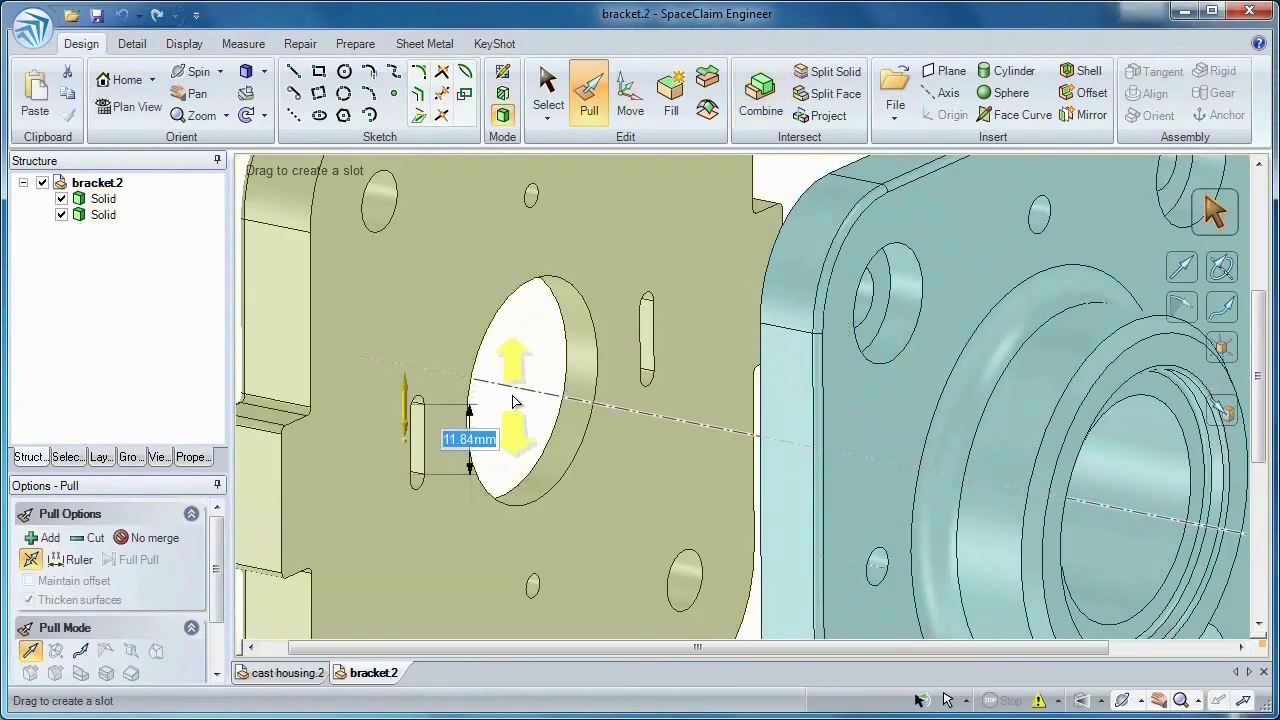
drag(513, 402, 511, 400)
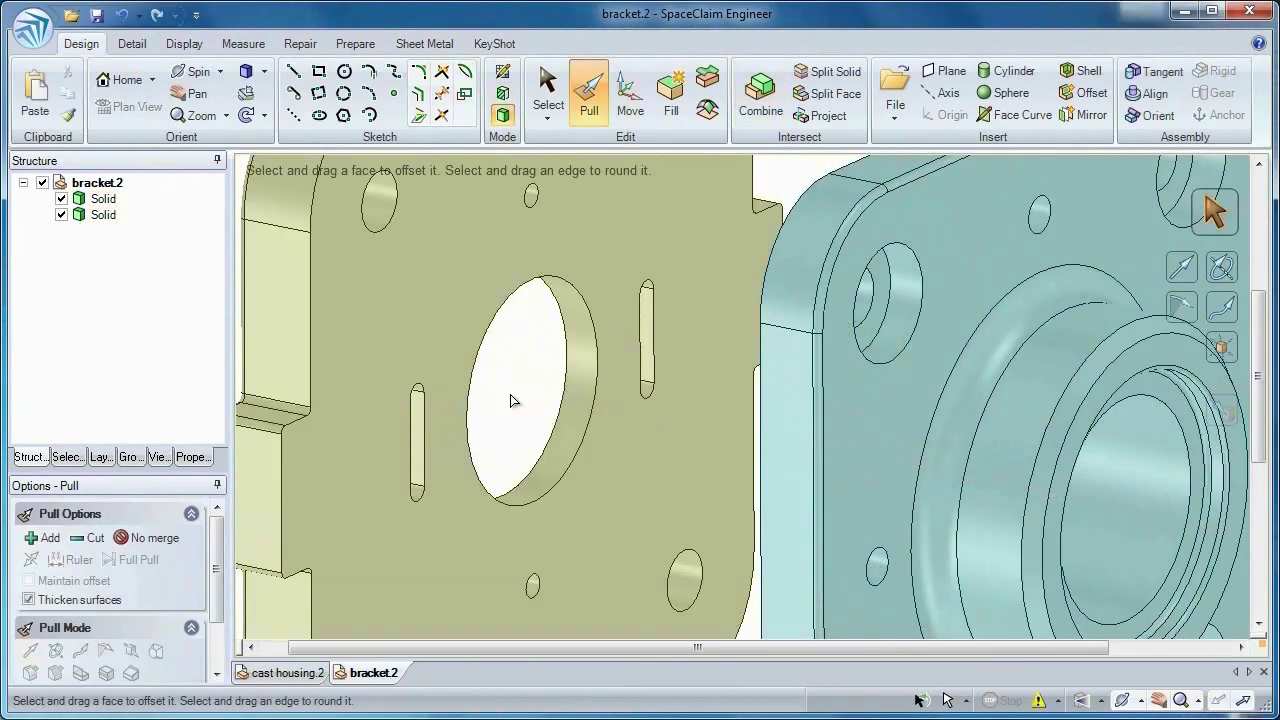